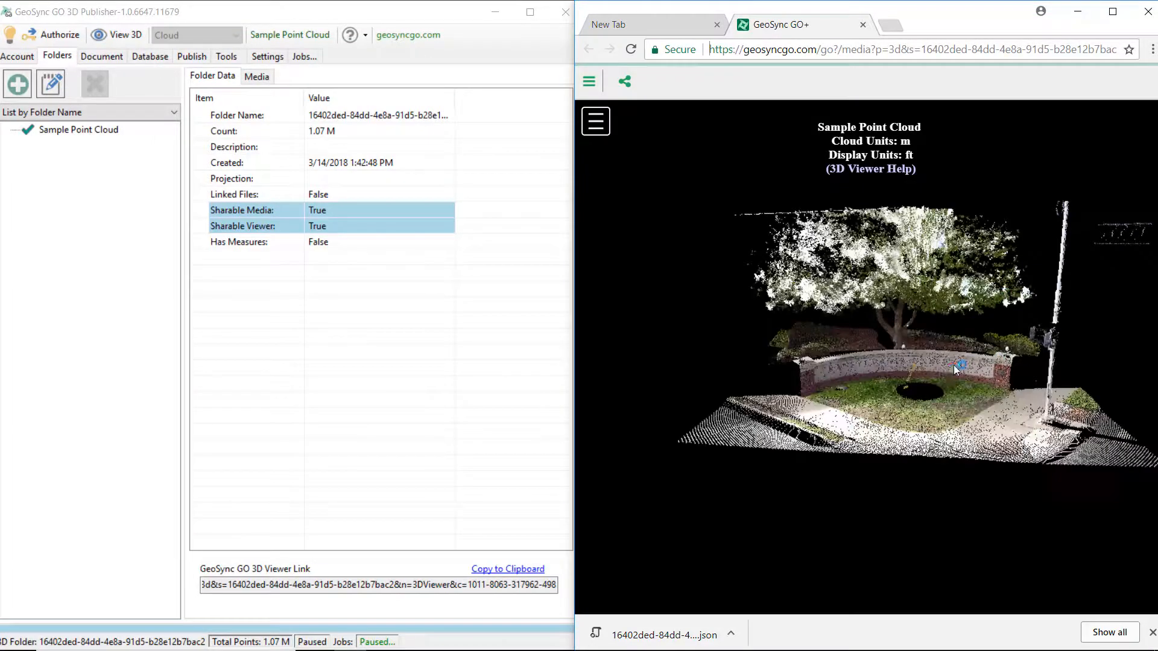
Place a single point measurement on the street surface near the left edge of the sample point cloud.
drag(955, 439, 754, 456)
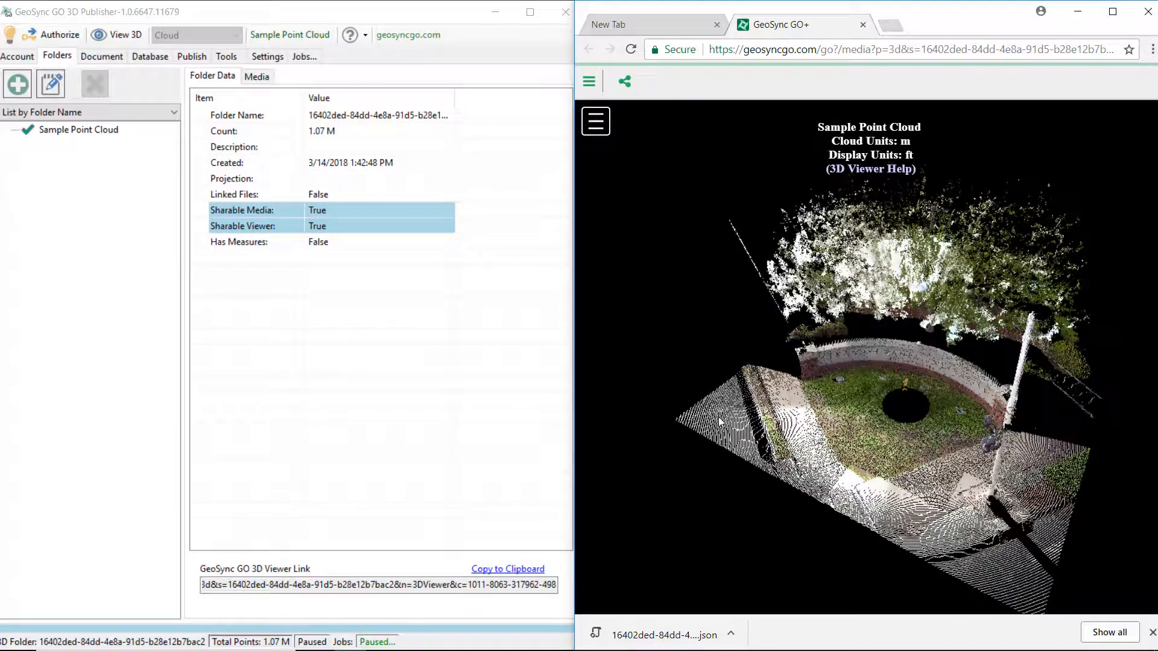
drag(840, 428, 668, 357)
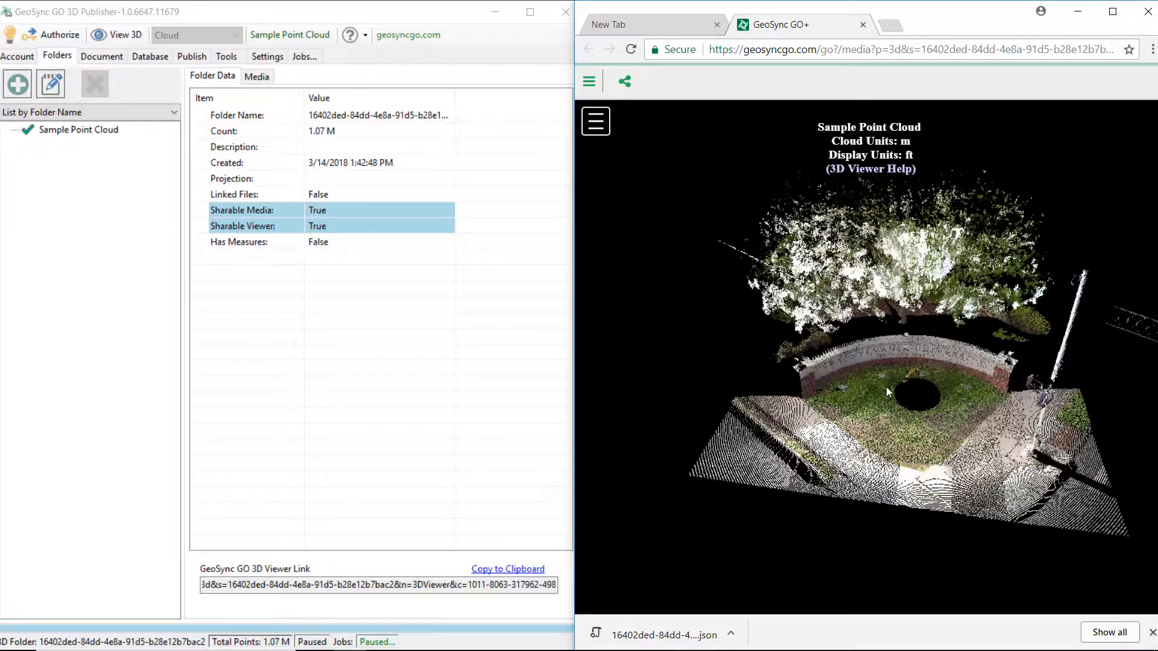
click(585, 123)
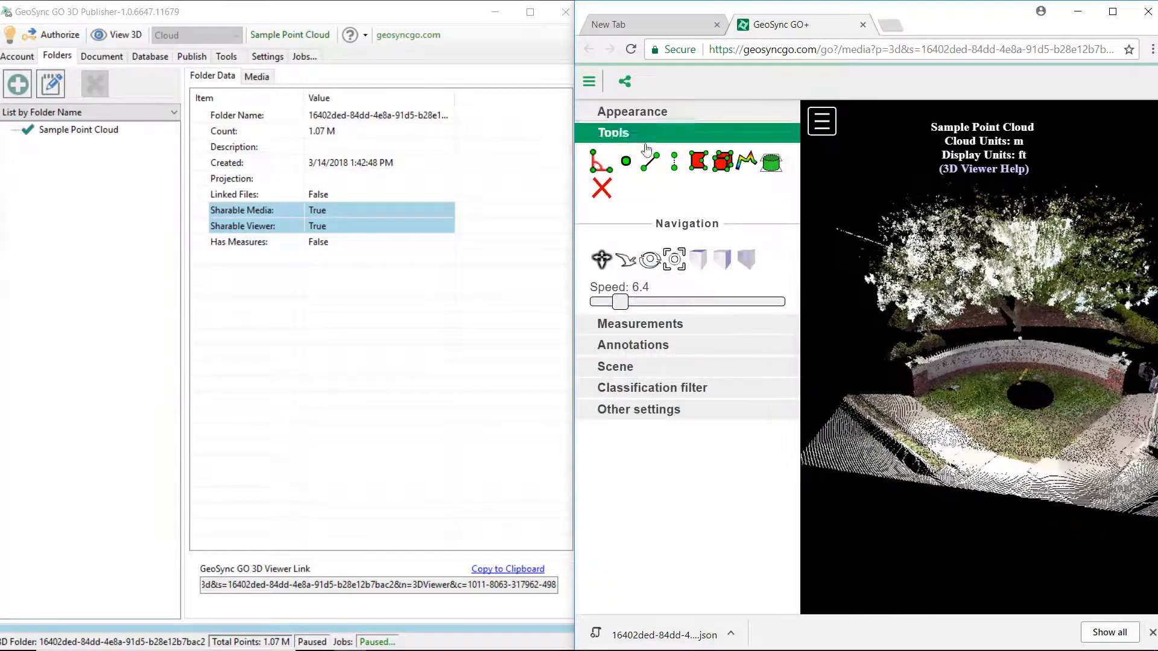
click(627, 164)
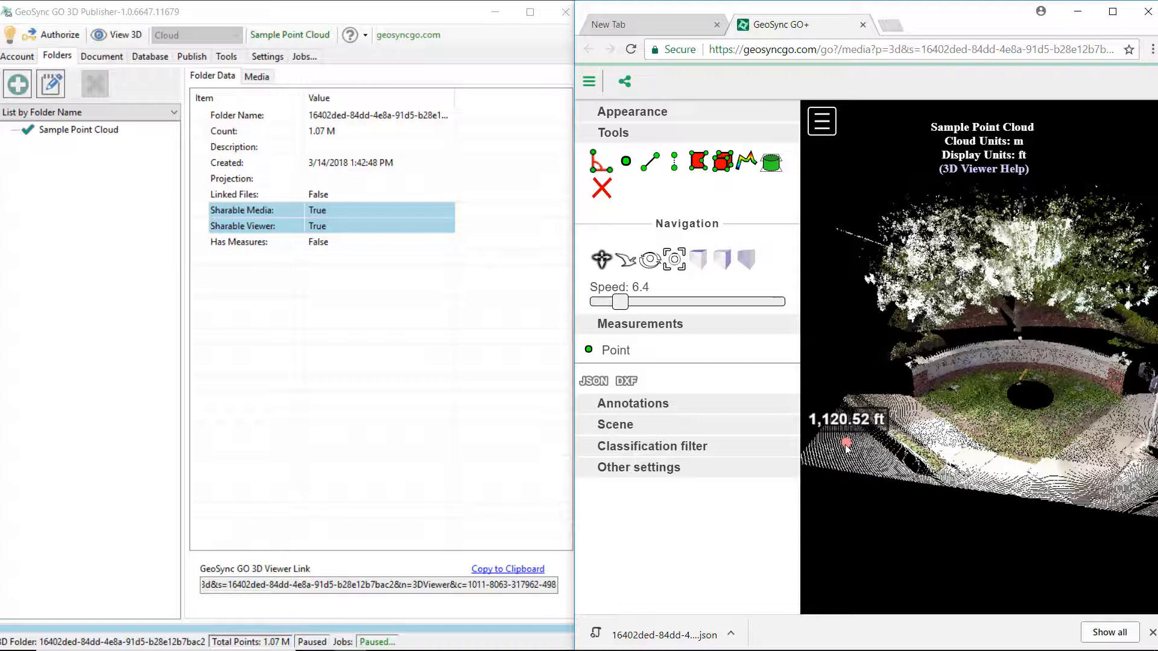
click(828, 429)
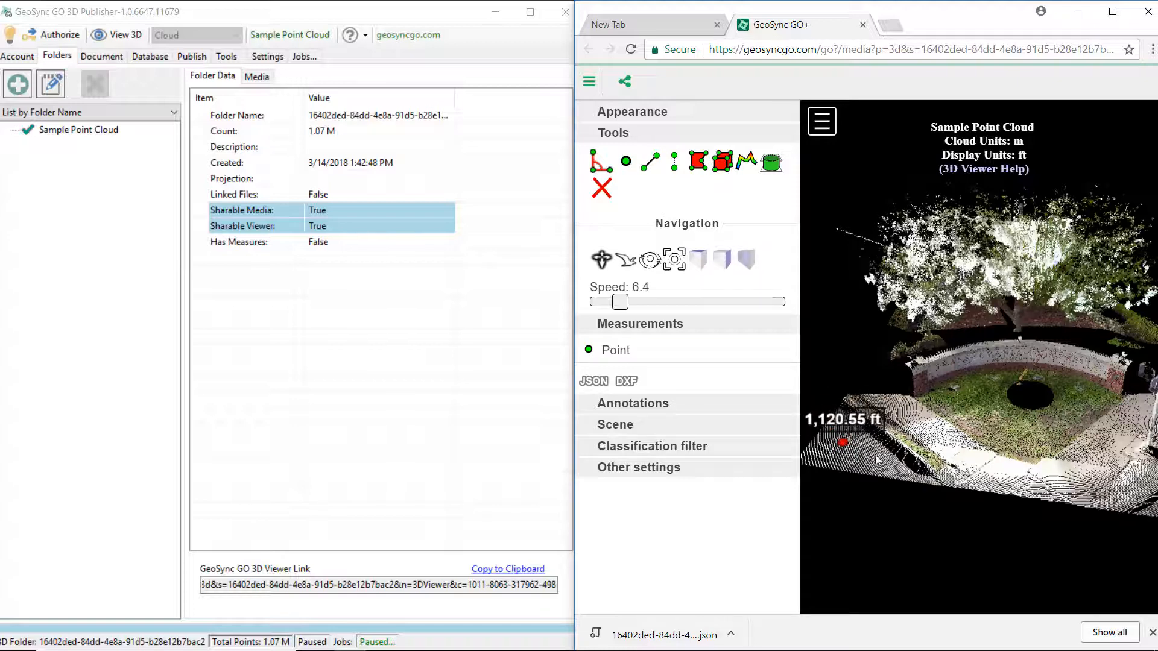
Open the point measurement's details and copy its x, y and z coordinates.
mouse_move(955, 465)
mouse_down()
mouse_move(960, 424)
mouse_move(986, 402)
mouse_move(926, 389)
mouse_up()
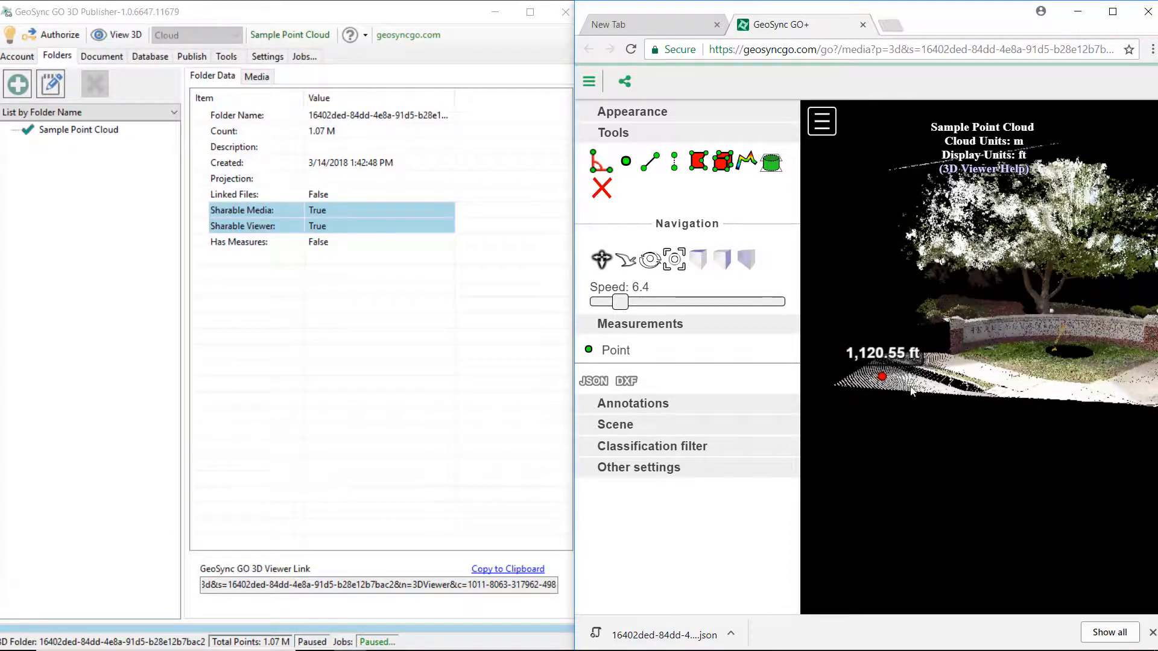
click(622, 351)
drag(585, 424, 768, 425)
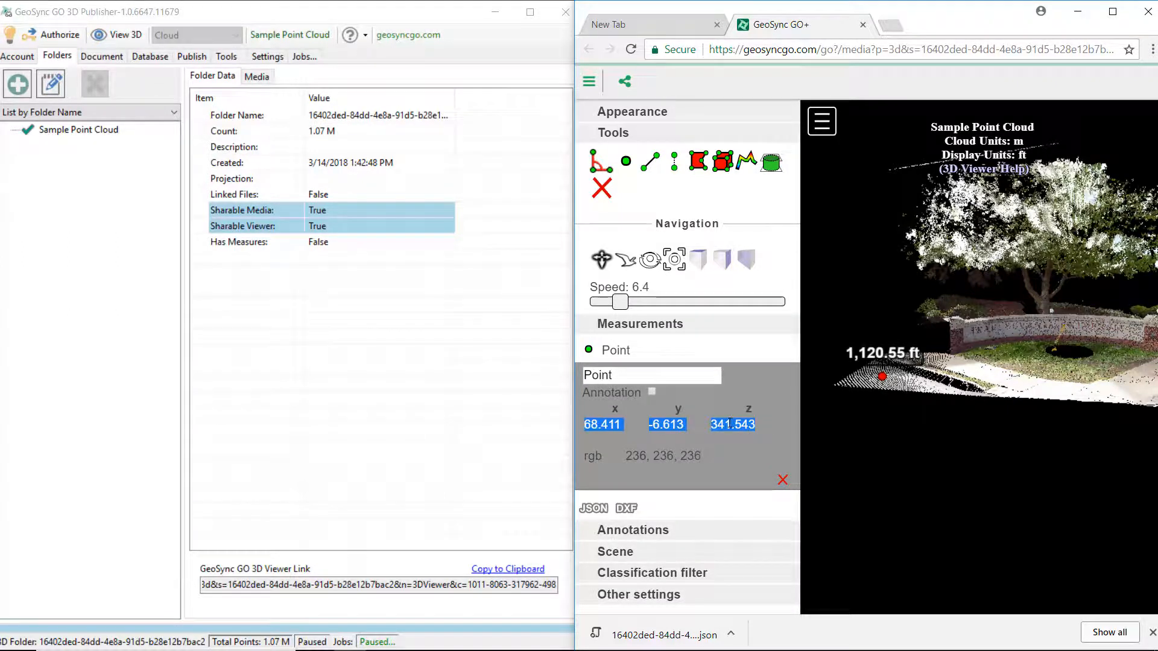
right_click(747, 429)
click(759, 435)
In GeoSync GO 3D Publisher, start a new document annotation titled "Fourth Street near Broadway".
click(101, 56)
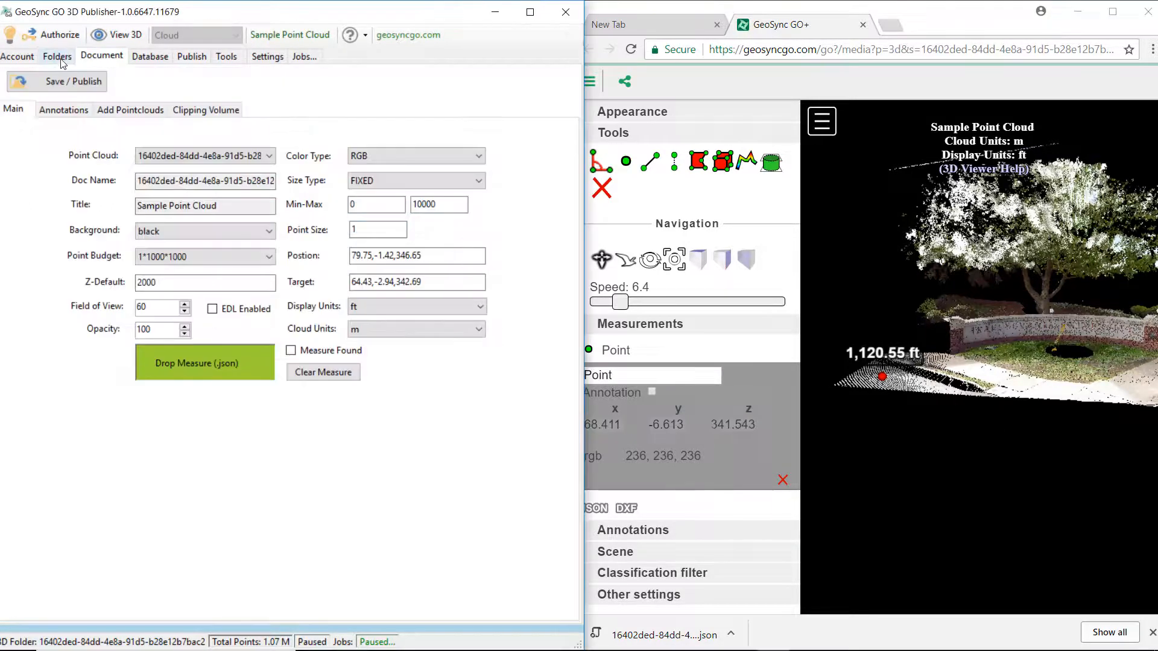
click(63, 109)
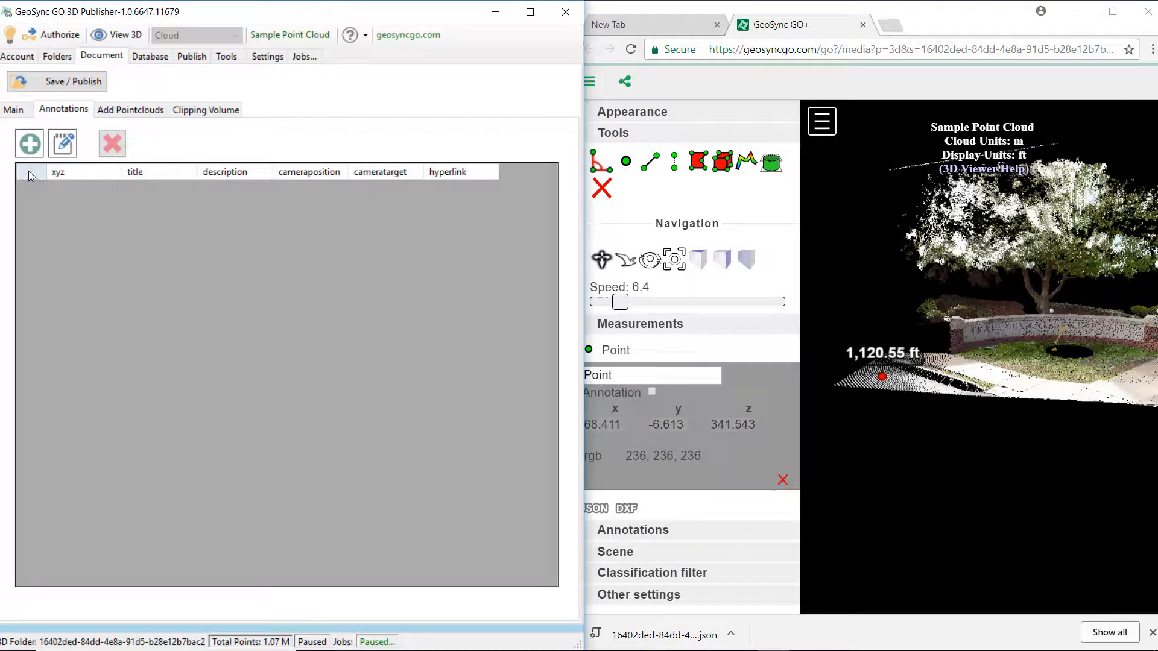
click(29, 143)
click(112, 168)
key(ctrl+a)
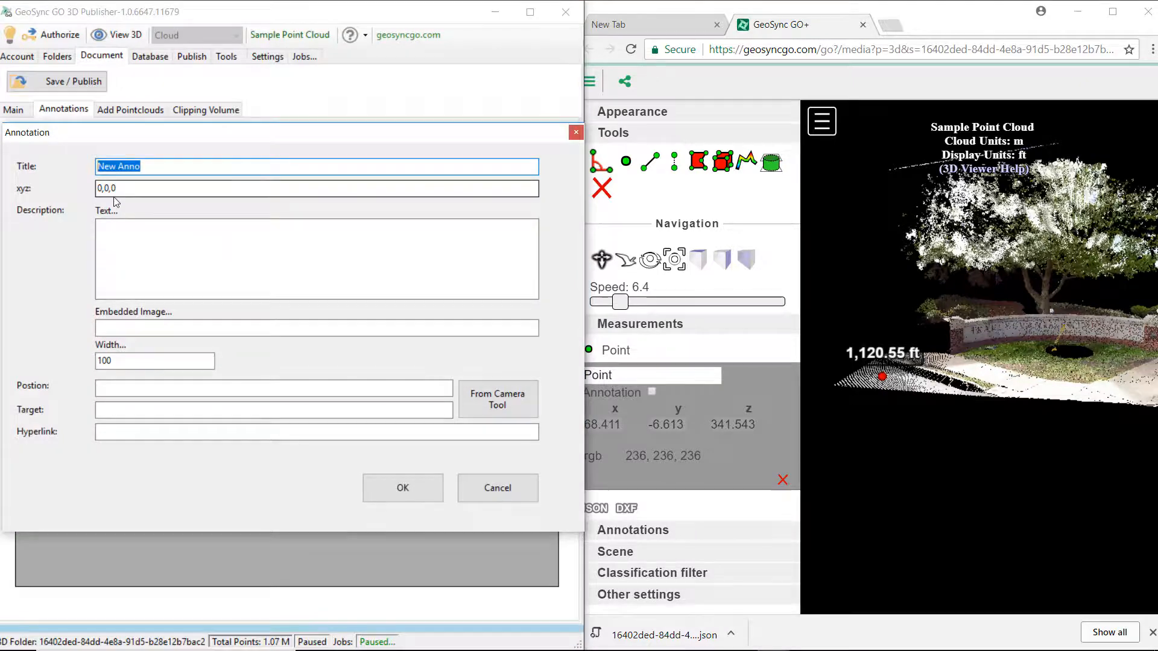
text(Fou)
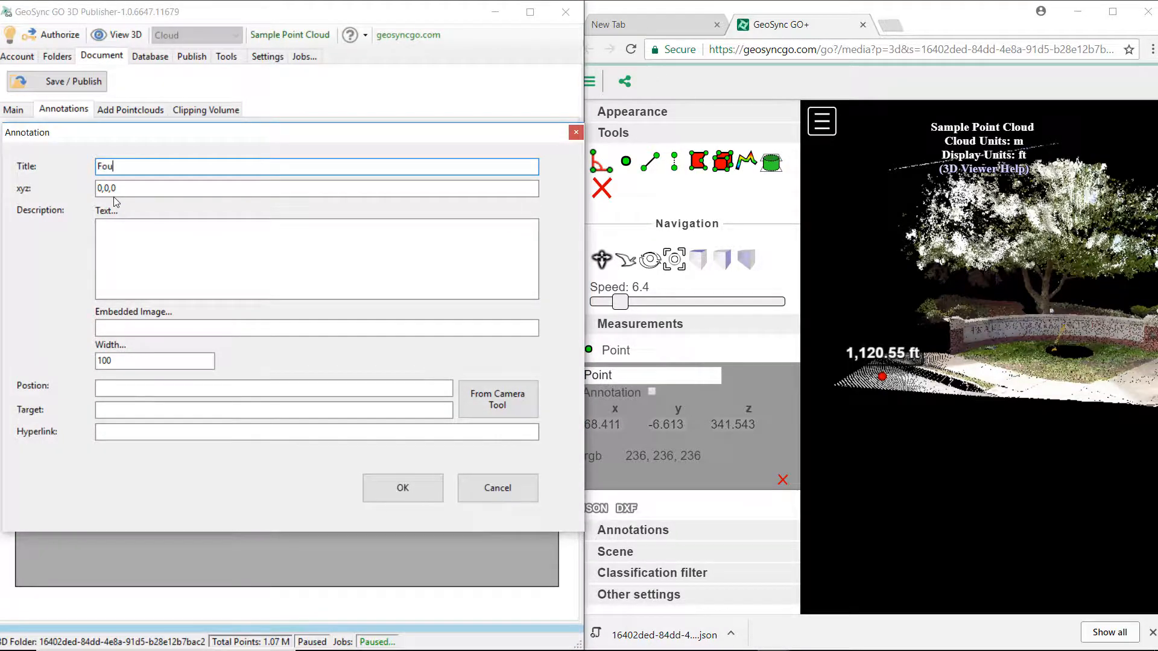
text(rth Steree)
key(BackSpace)
key(BackSpace)
key(BackSpace)
key(BackSpace)
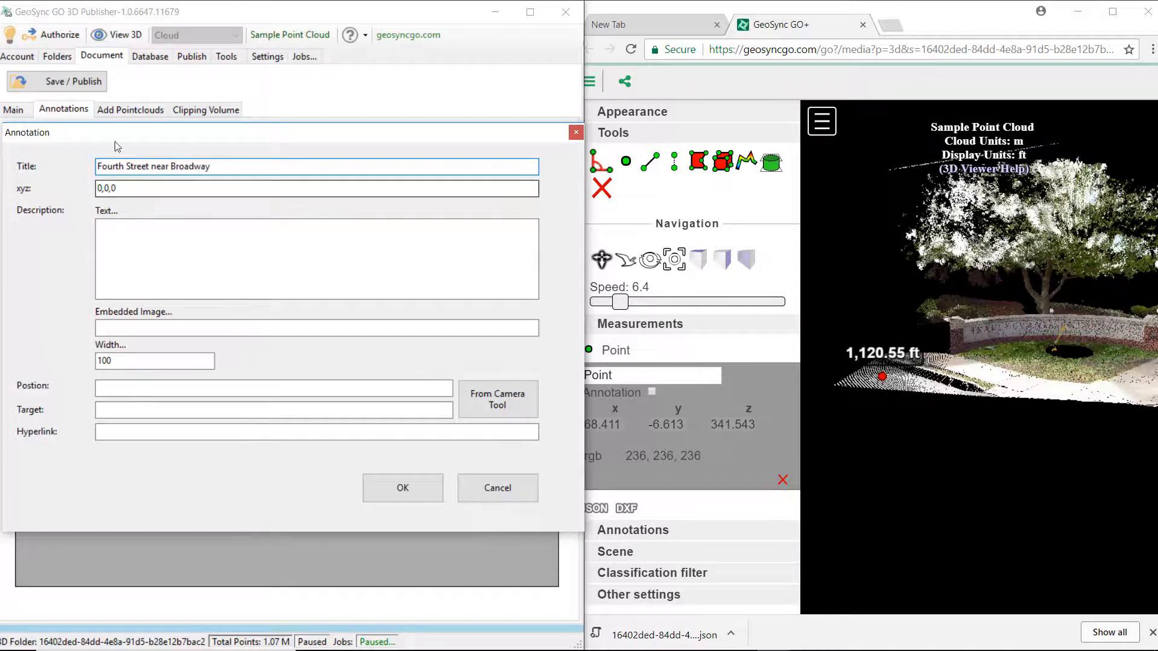
Replace the annotation's xyz with the copied coordinates 68.411,-6.613,341.543 and accept the annotation.
click(103, 189)
double_click(103, 188)
right_click(99, 193)
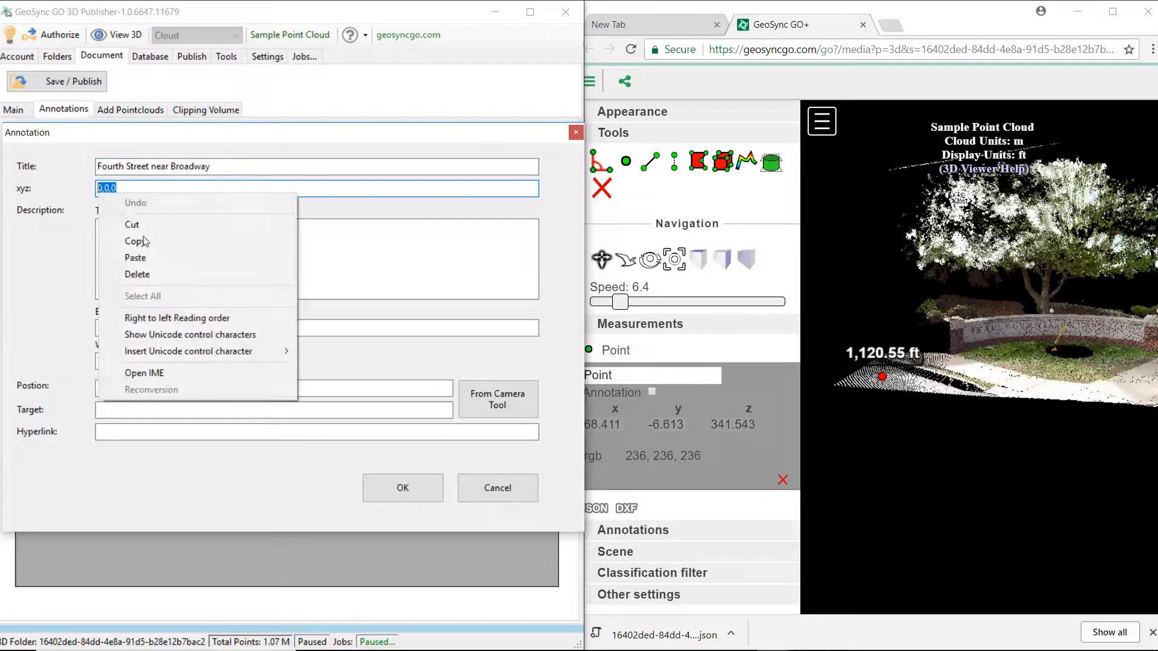
click(156, 266)
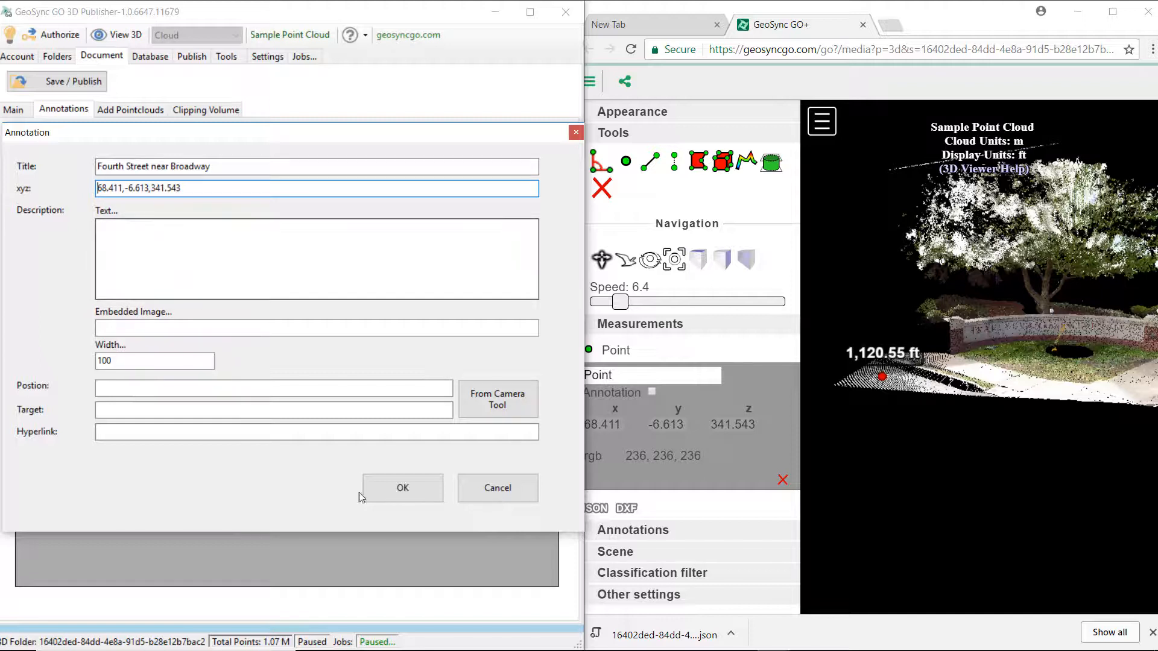
click(398, 490)
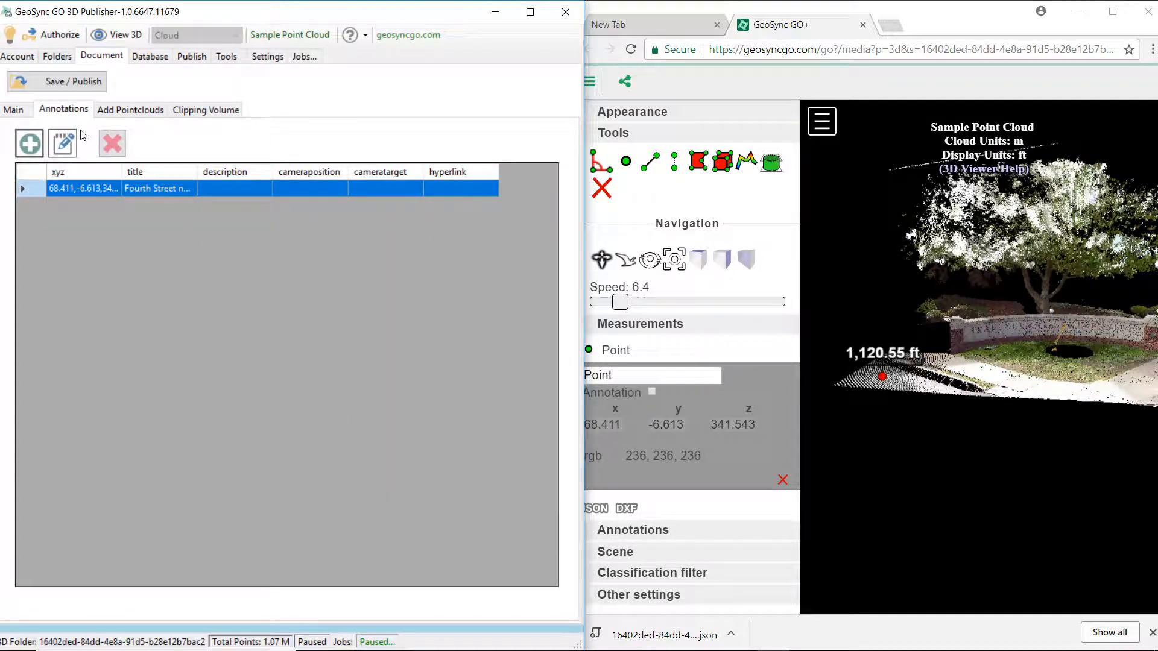
Publish the document, then reload the GeoSync GO+ viewer in the browser and inspect the annotation's placement in the point cloud.
click(57, 81)
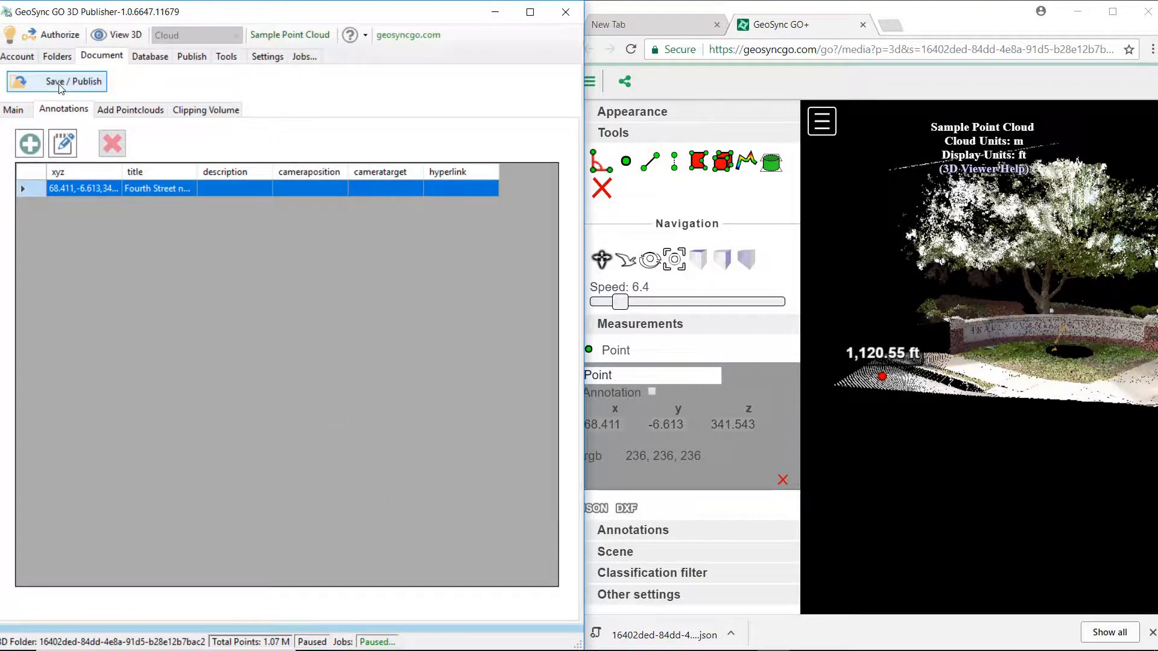
click(803, 16)
click(631, 48)
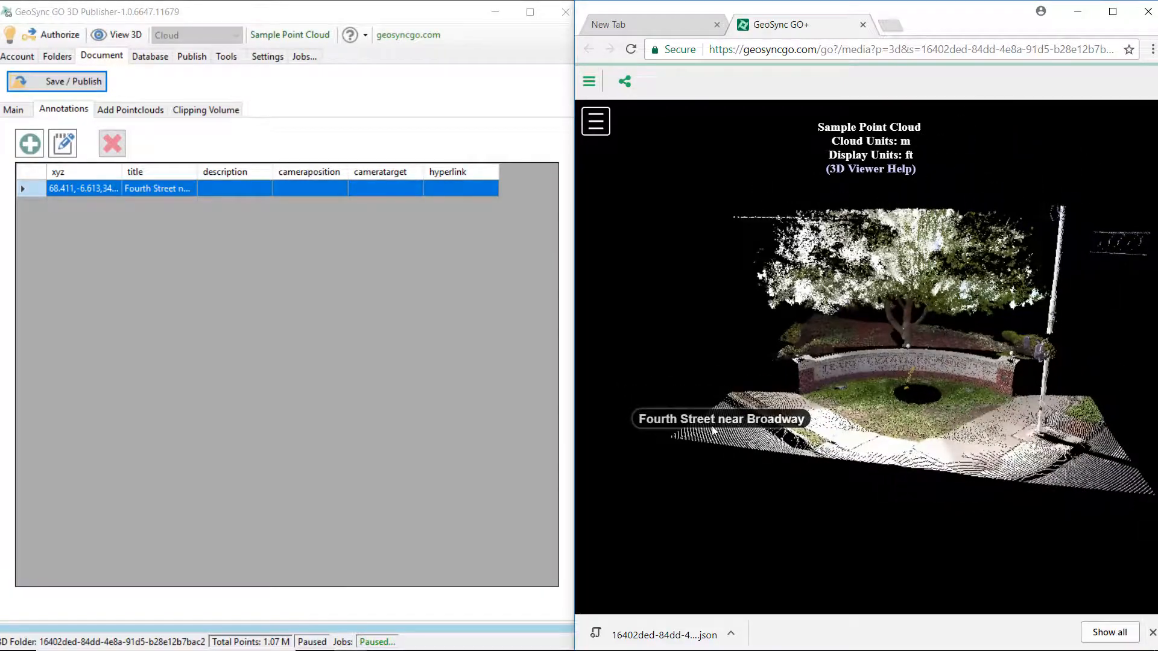
mouse_move(802, 447)
mouse_down()
mouse_move(930, 475)
mouse_move(962, 470)
mouse_up()
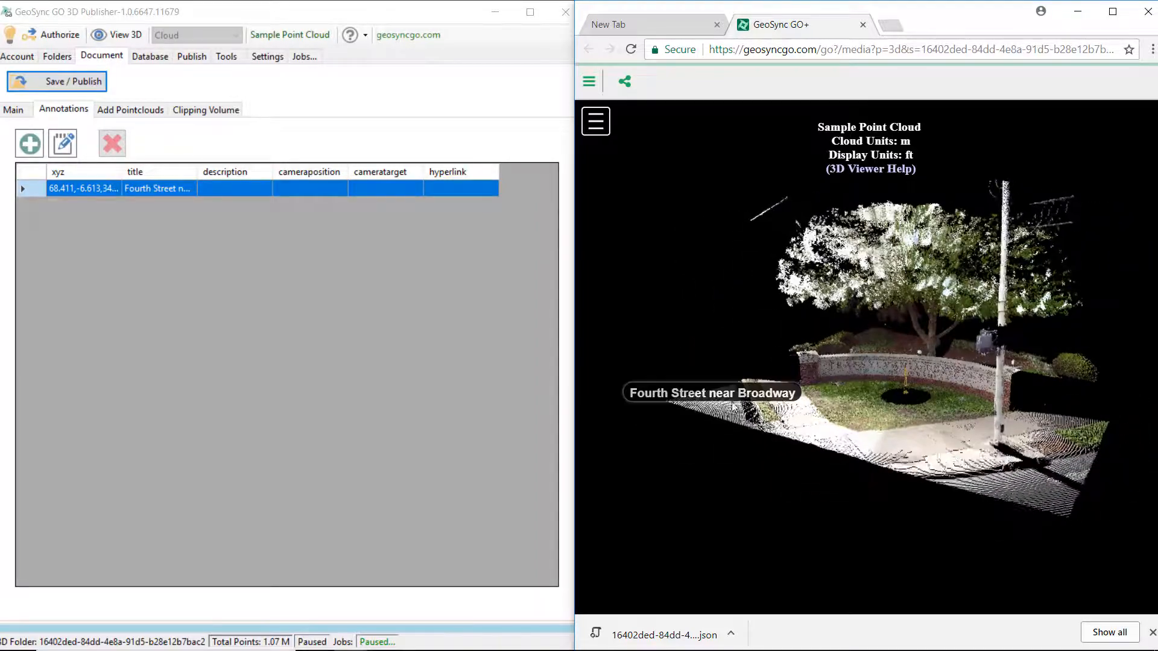
click(720, 393)
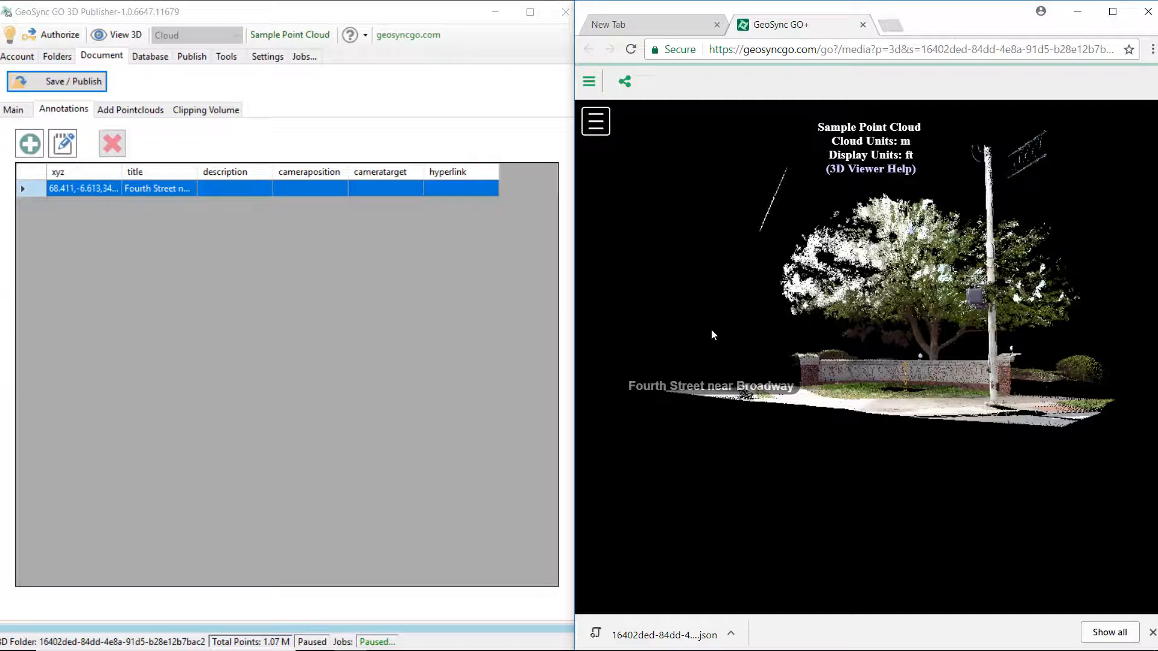
drag(874, 404, 824, 450)
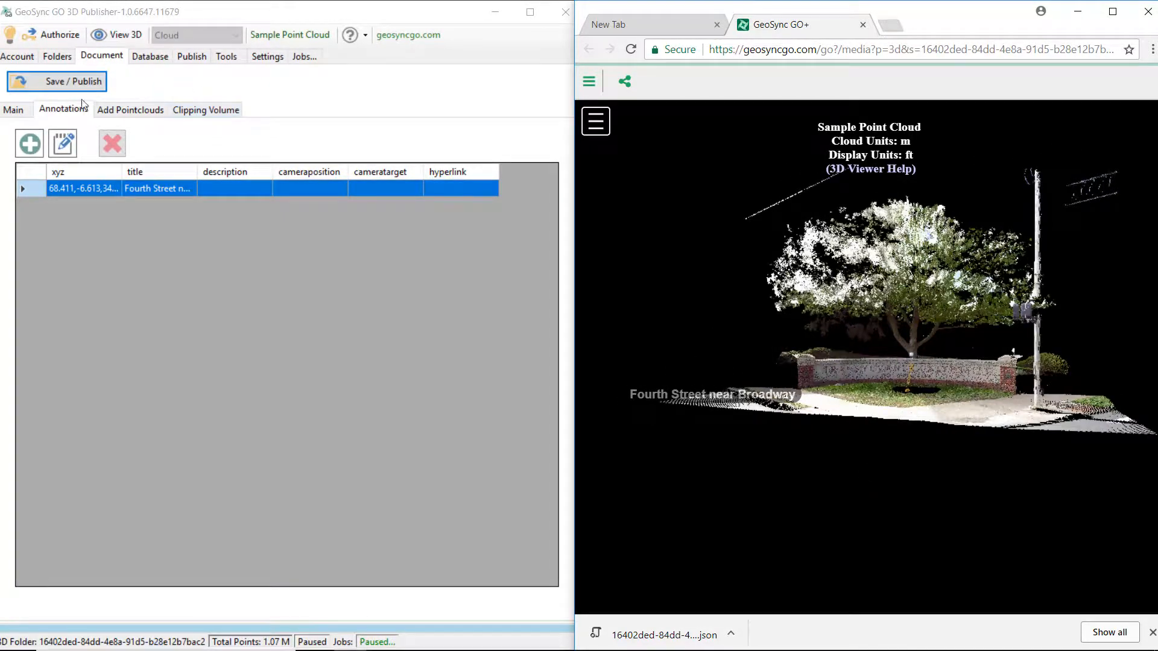
Back in GeoSync GO 3D Publisher, raise the Fourth Street near Broadway annotation by setting its z coordinate to 344.
click(101, 190)
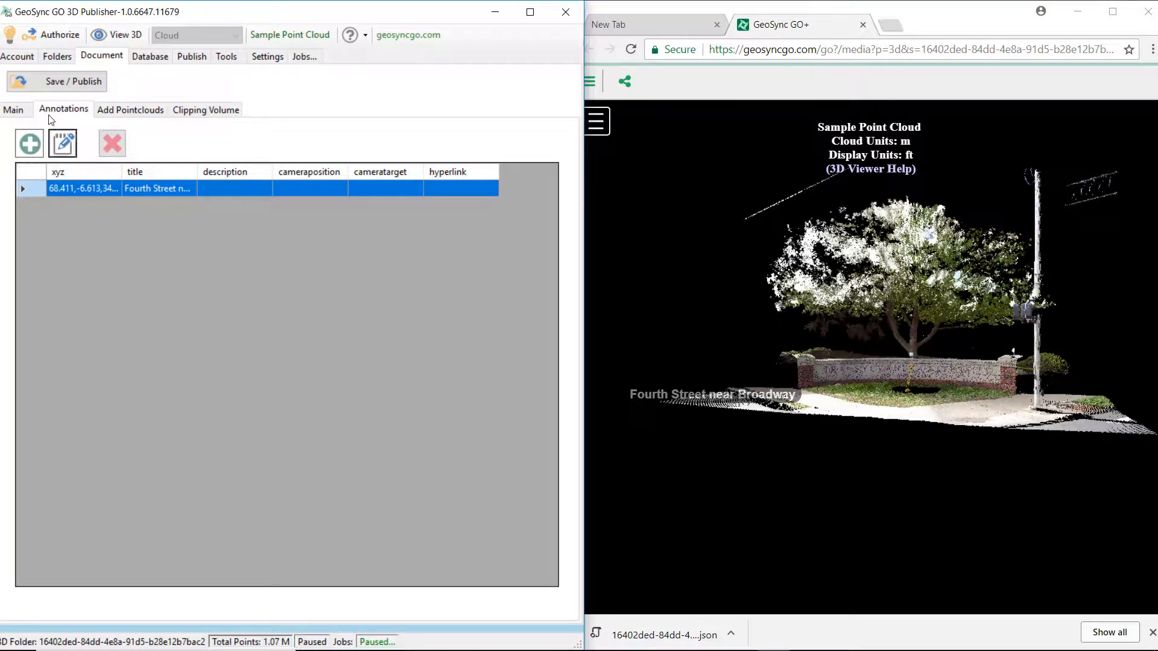
click(63, 143)
click(169, 188)
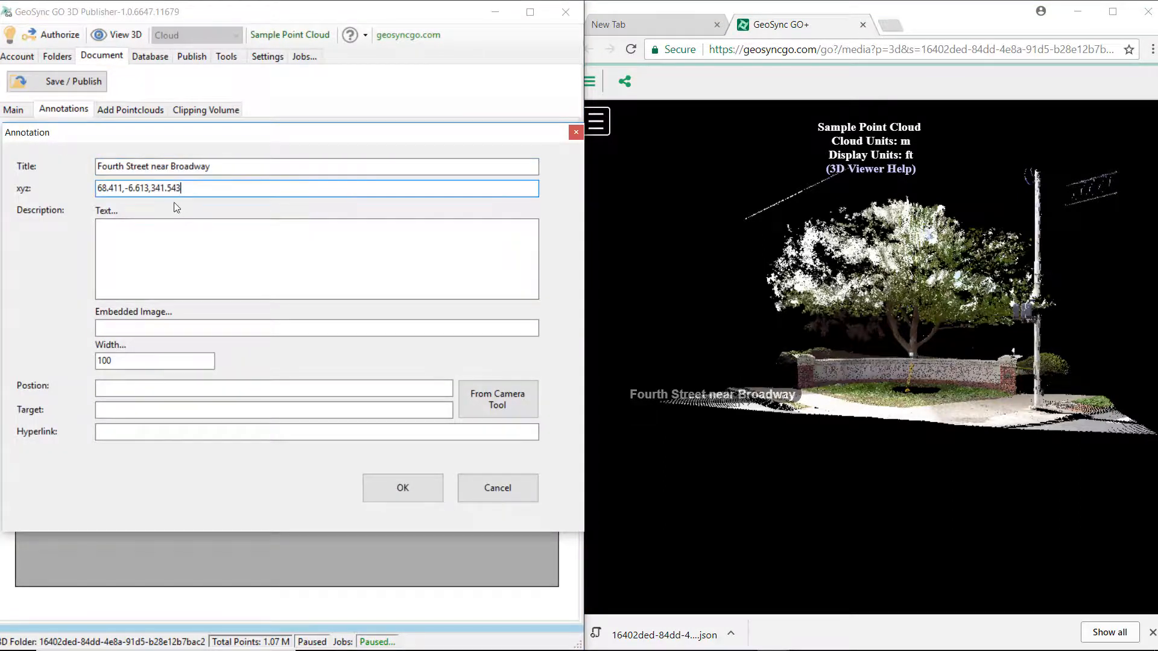
drag(155, 187, 190, 187)
text(3)
click(392, 491)
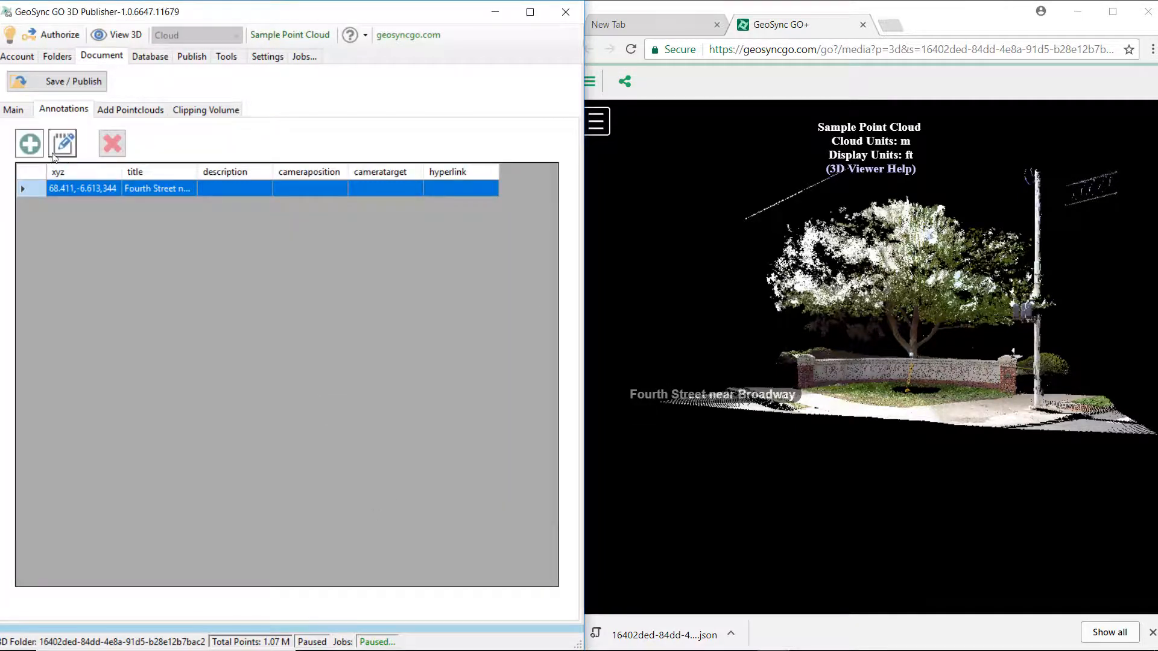
Publish the raised annotation and reload the browser viewer to check its label from different angles.
click(57, 82)
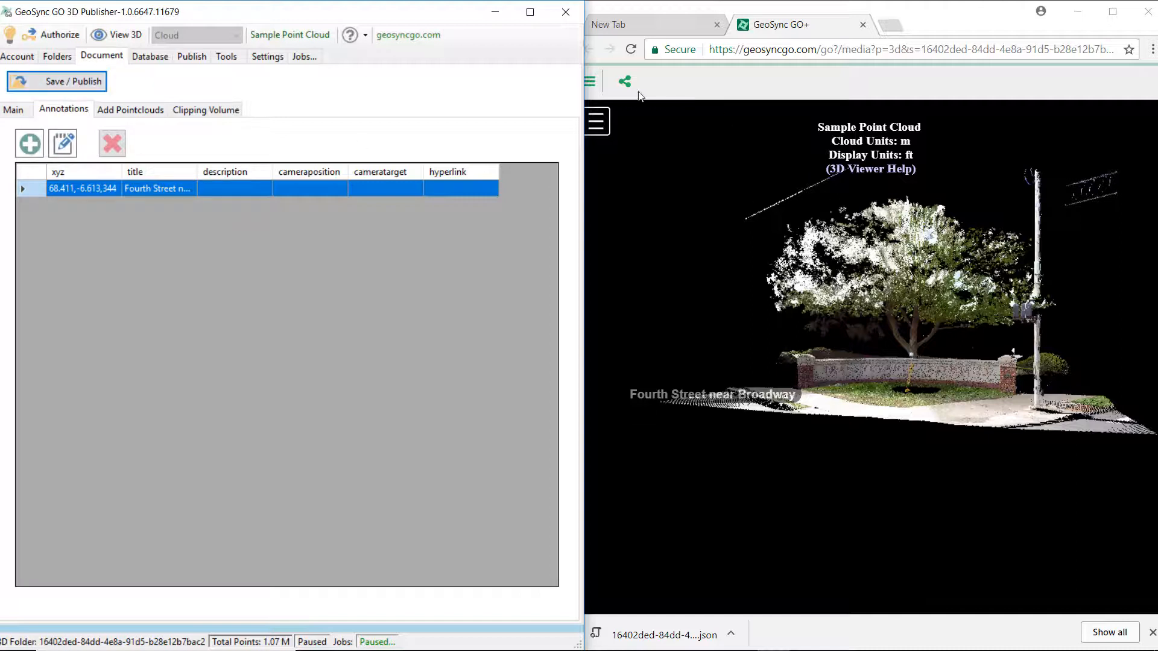
click(631, 49)
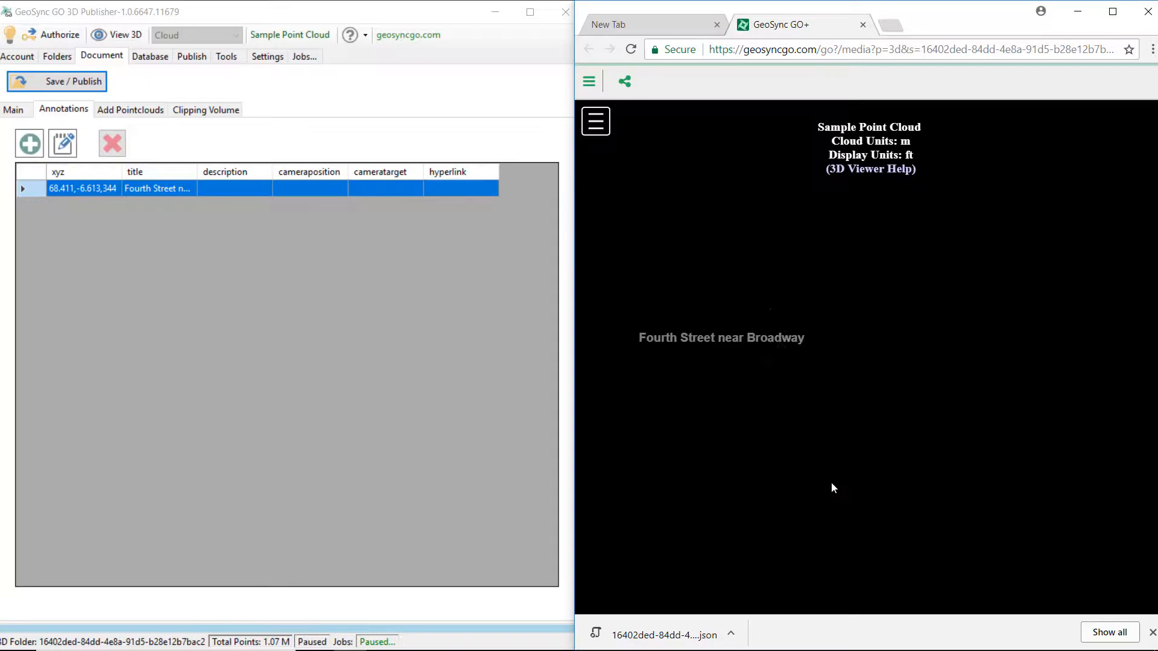
drag(810, 450, 859, 408)
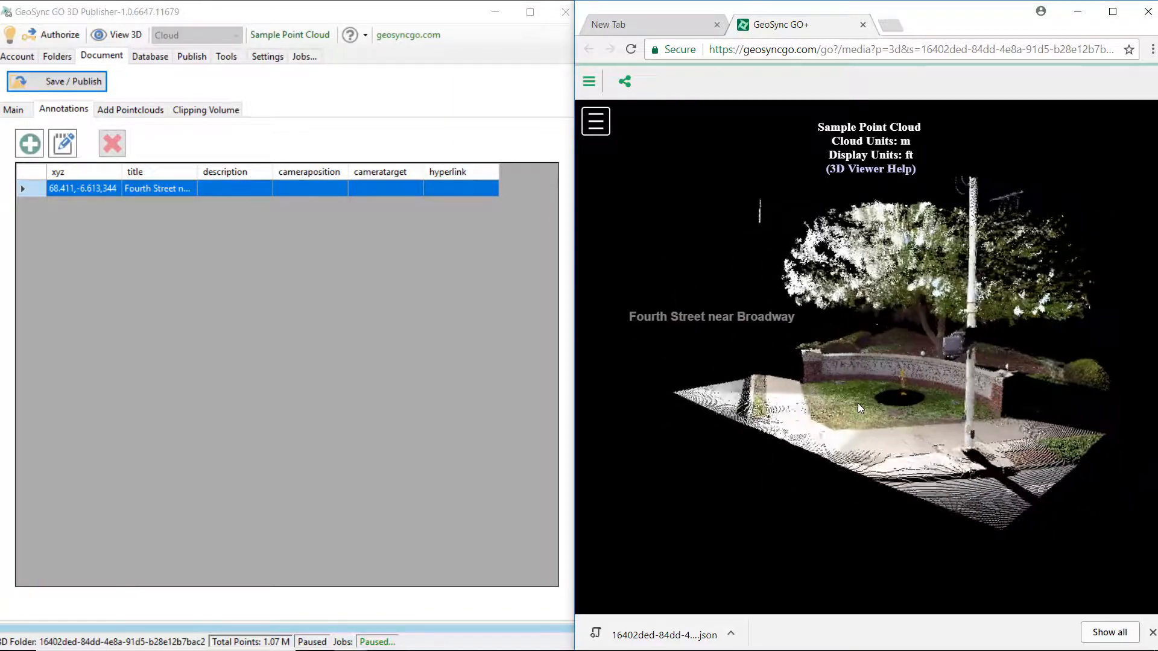
click(724, 331)
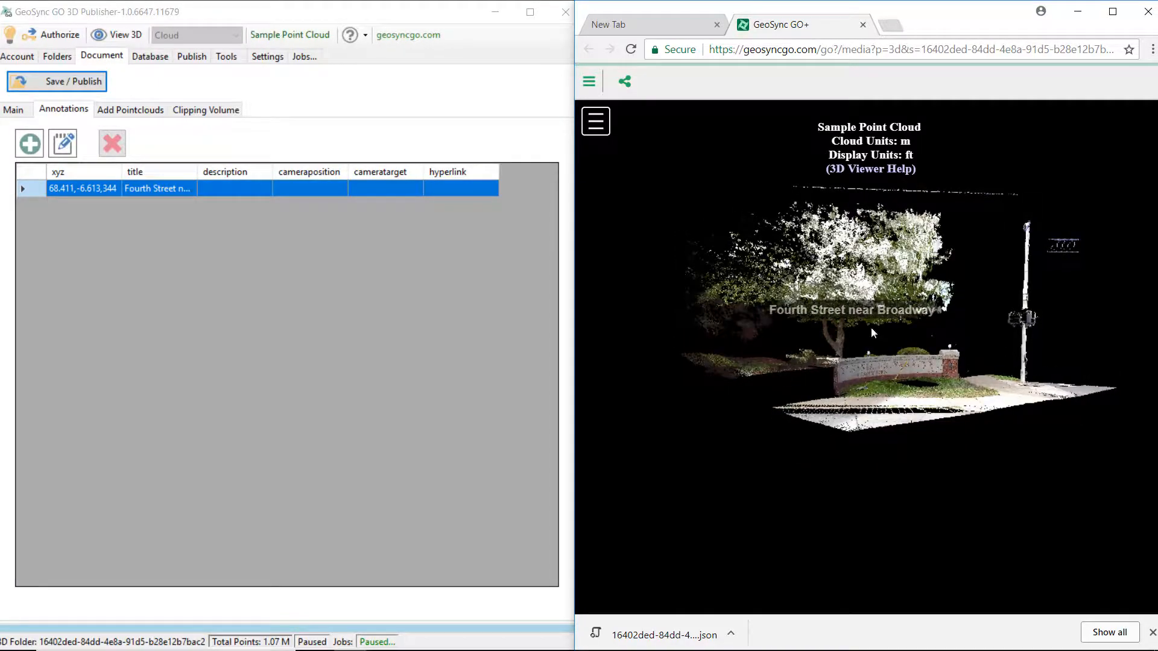
Copy the current camera position and target from the viewer's scene information and paste them into the Publisher's Camera tool.
click(592, 123)
click(621, 368)
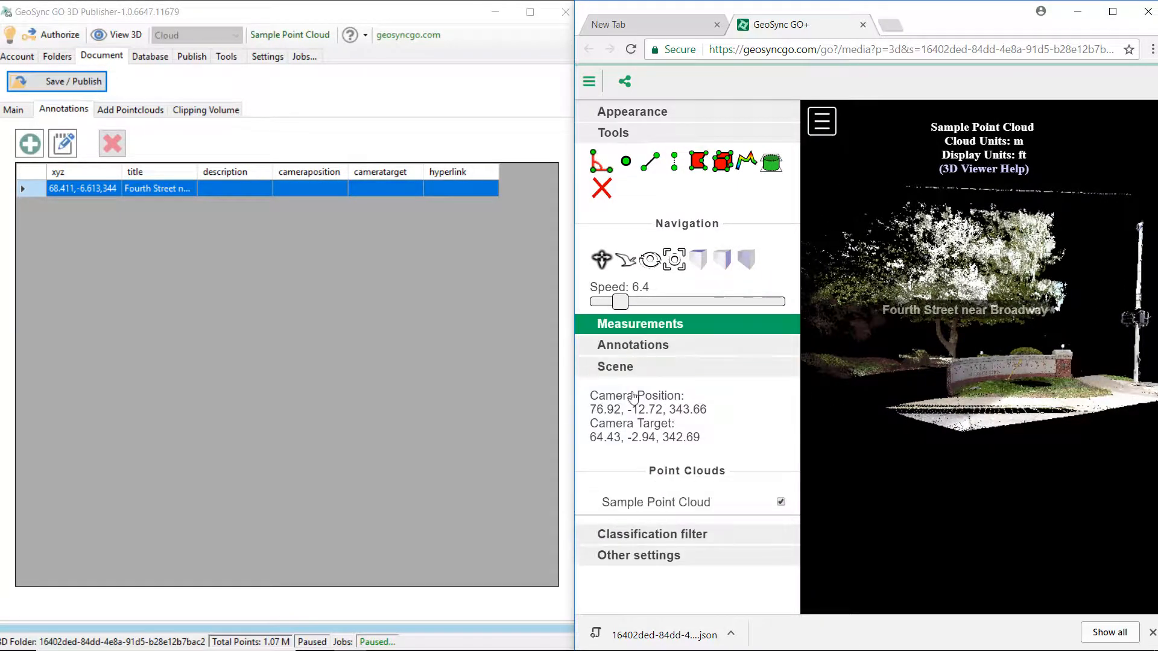
drag(593, 394, 726, 435)
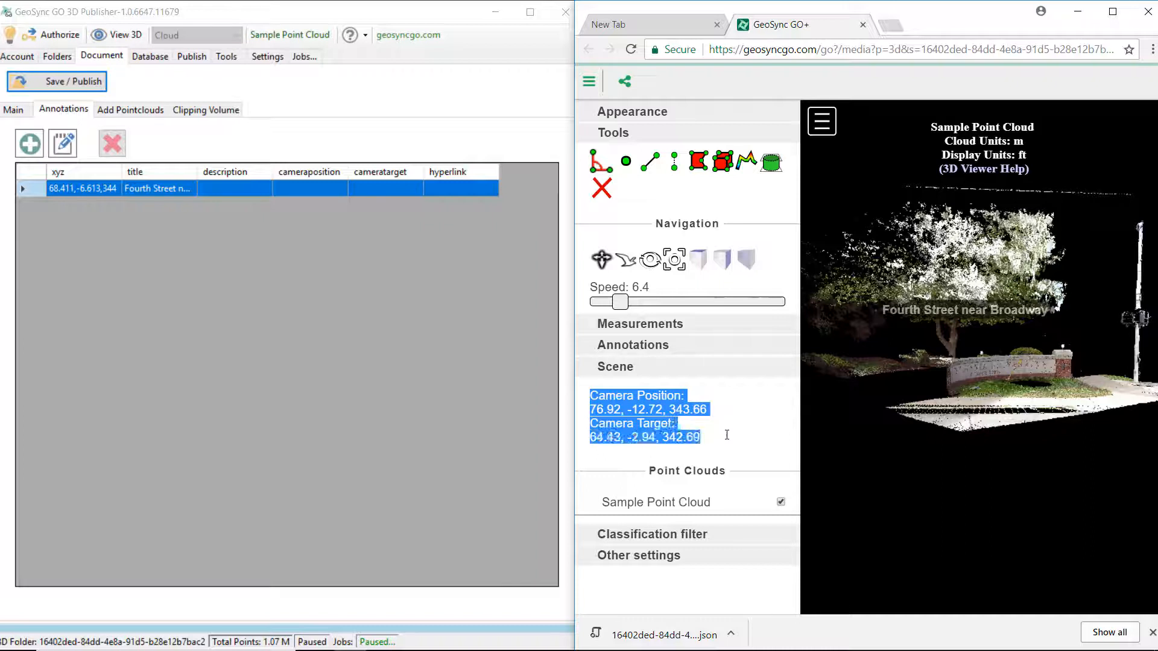
right_click(631, 407)
click(657, 420)
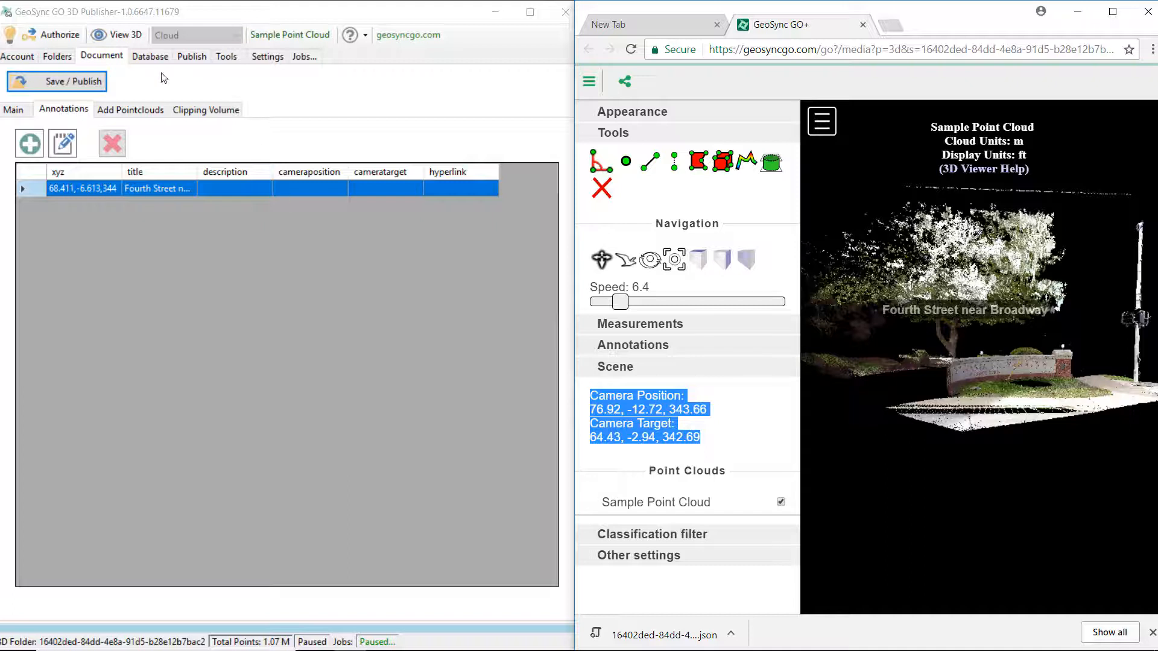
click(227, 56)
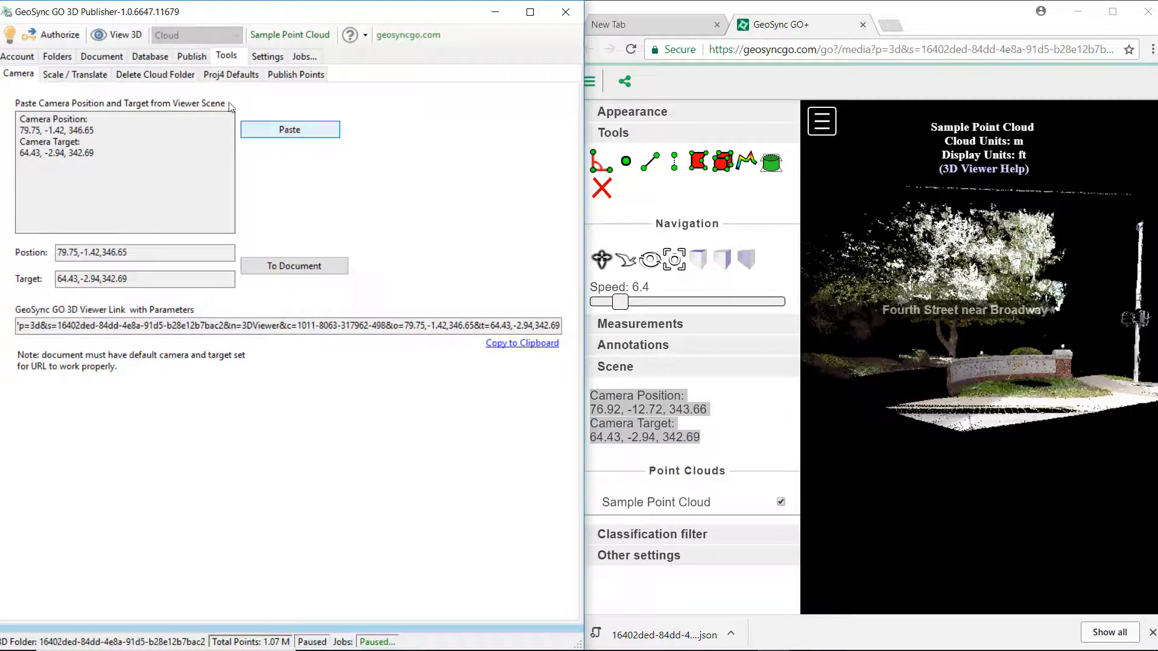
click(288, 130)
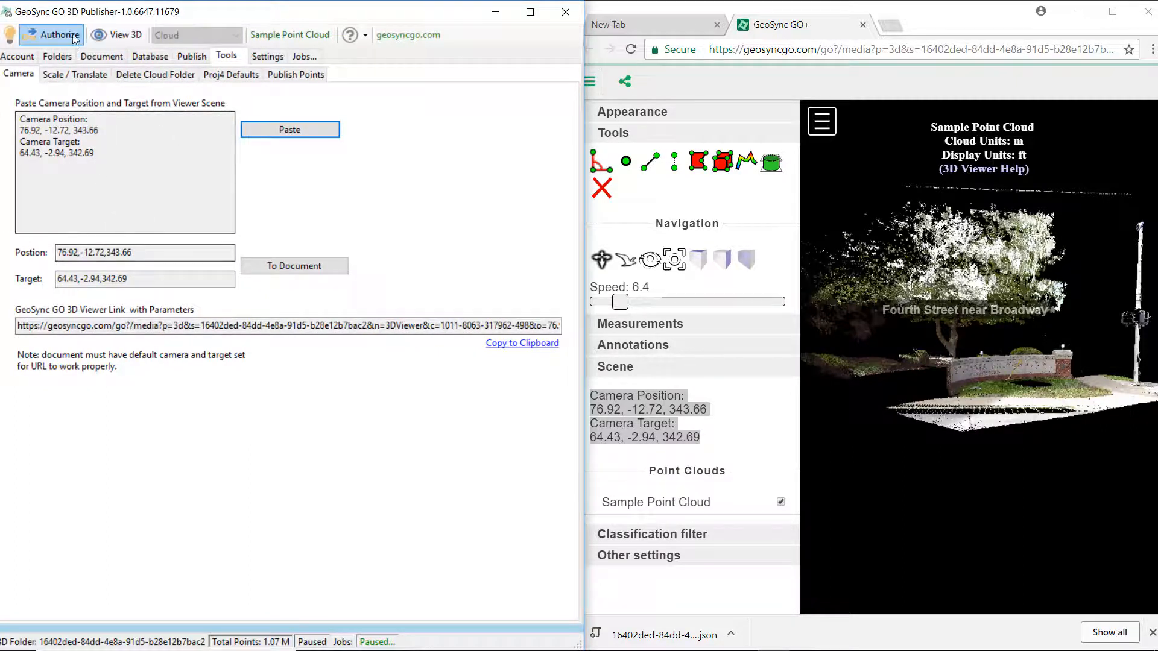
Edit the Fourth Street near Broadway annotation in the document and fill its camera position and target from the Camera tool.
click(90, 58)
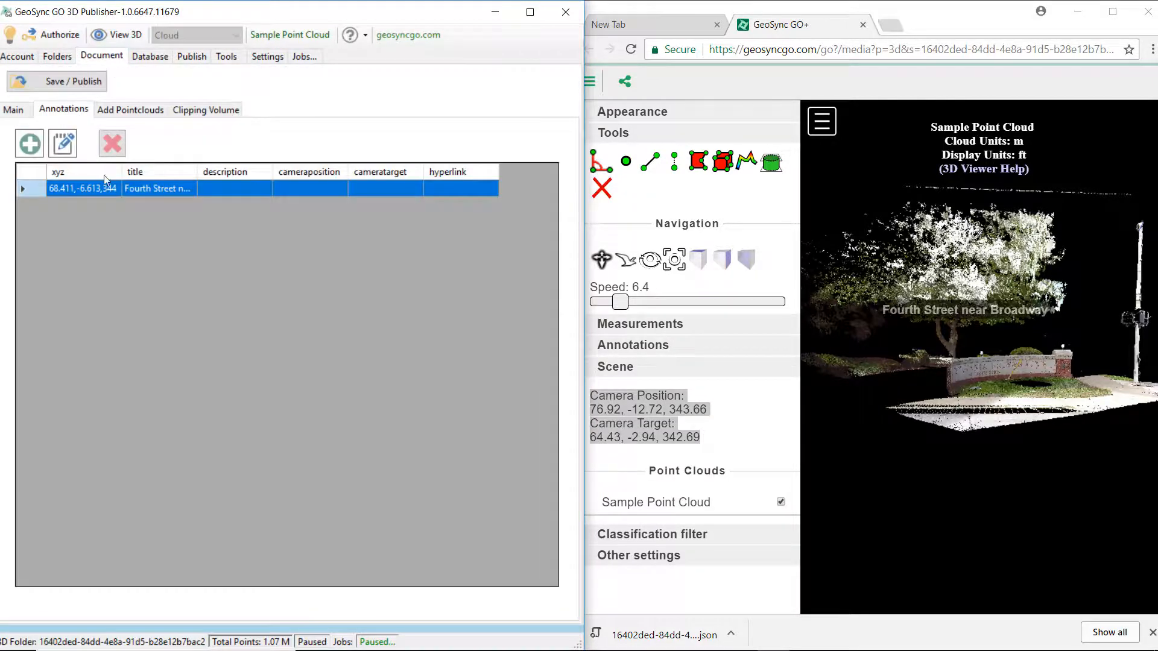
click(63, 144)
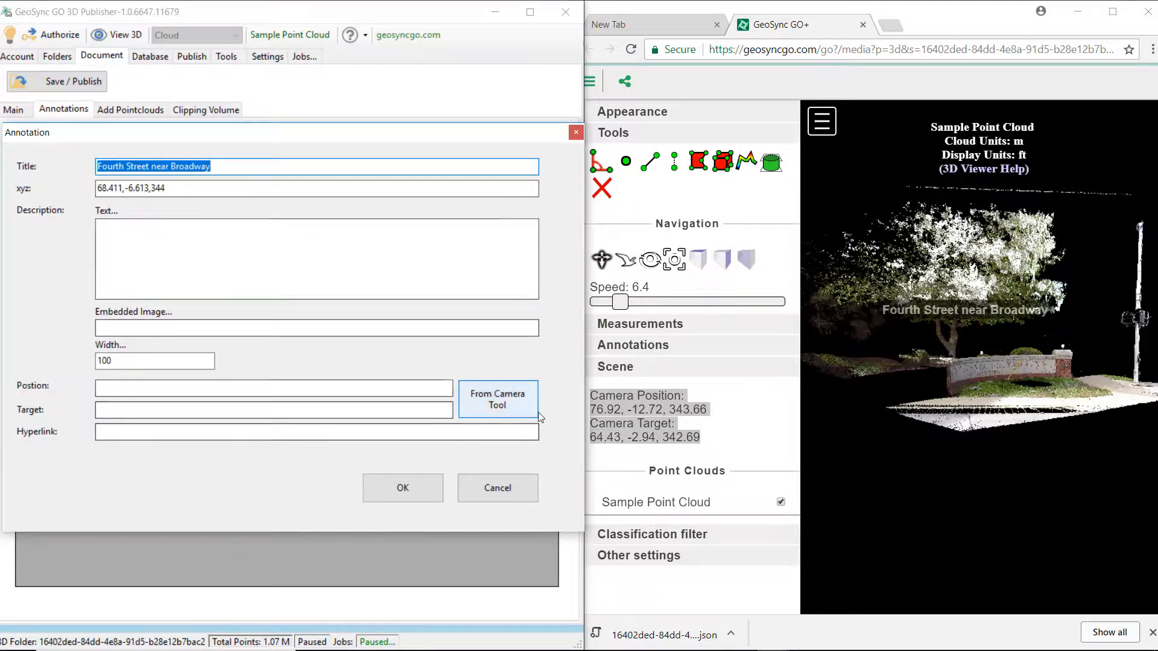
click(489, 405)
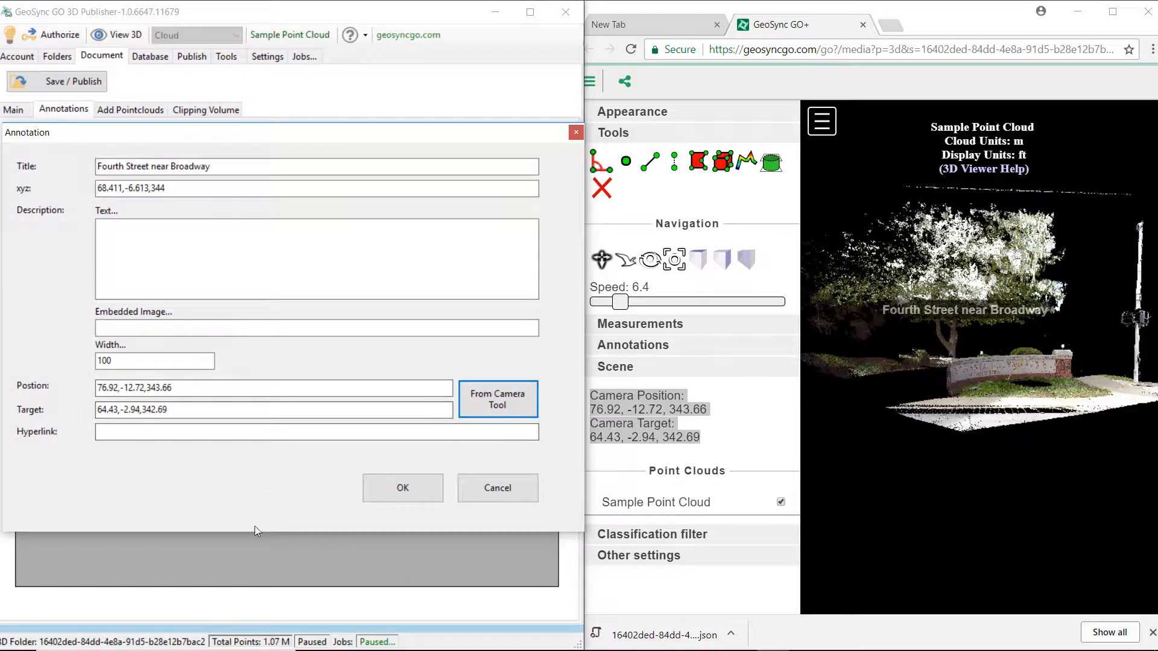
click(401, 489)
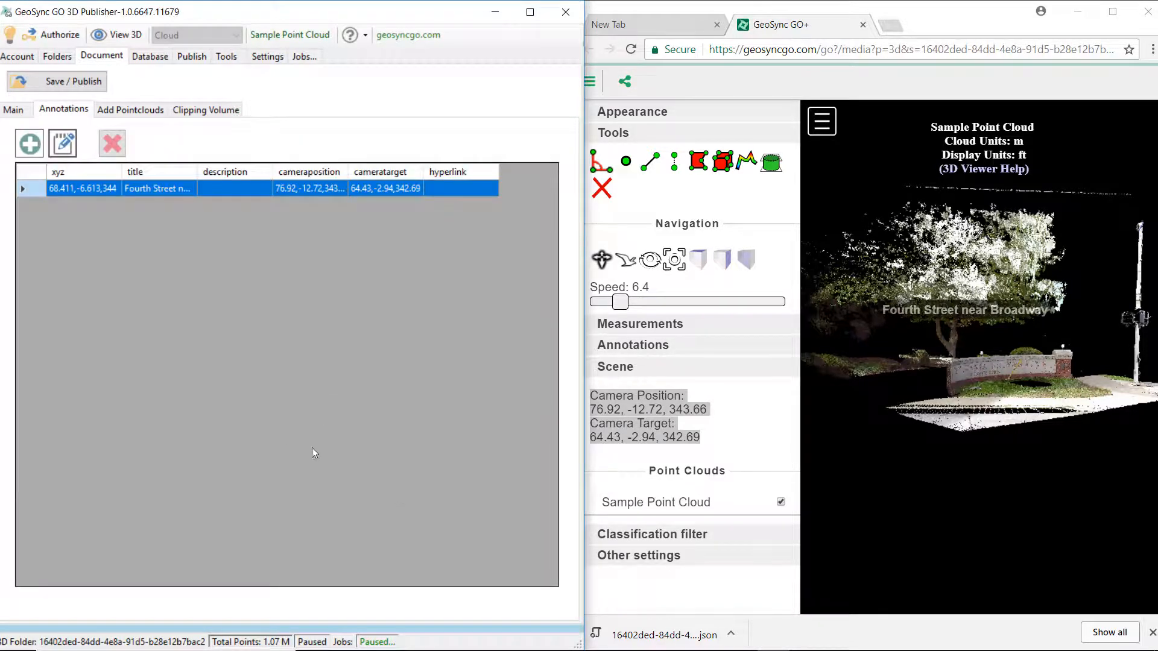
Publish the document with the annotation's camera view, then switch to the browser and reload the GeoSync GO+ viewer.
click(67, 76)
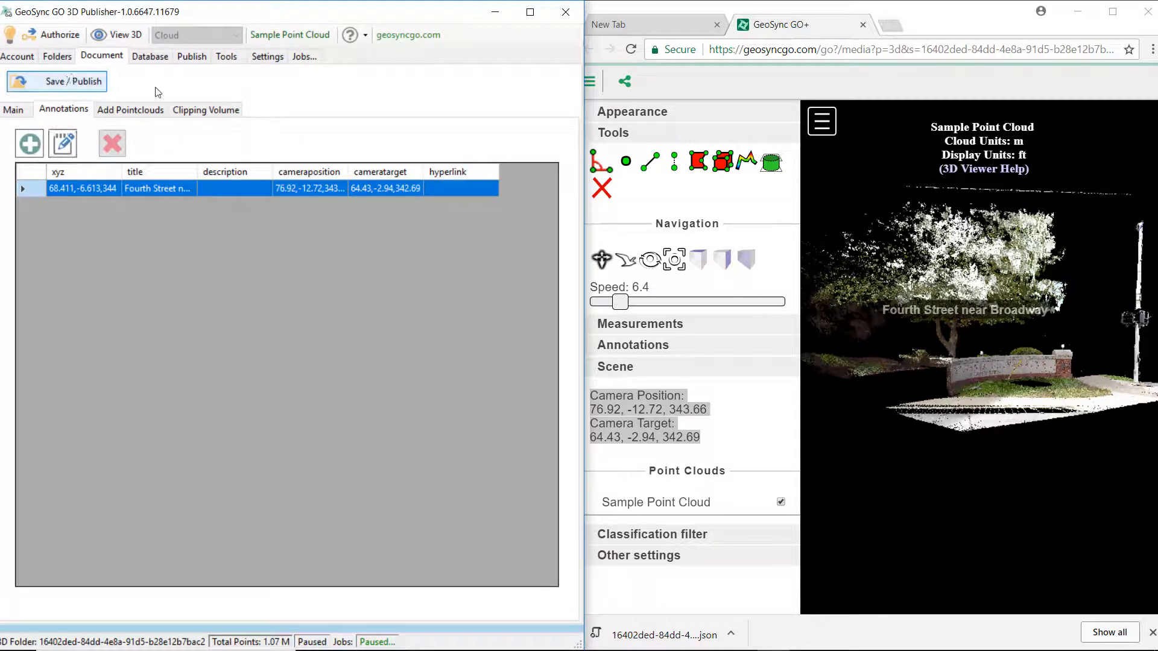
click(713, 43)
click(631, 48)
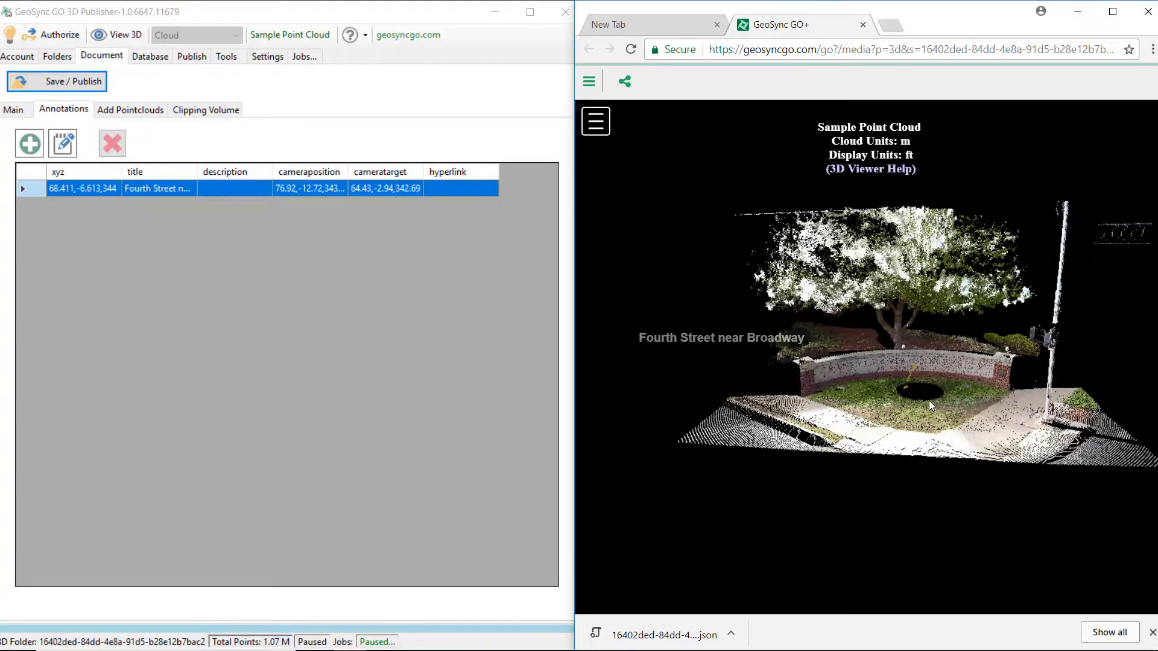
Test the annotation's saved camera view by activating its label repeatedly after orbiting the point cloud away.
click(719, 342)
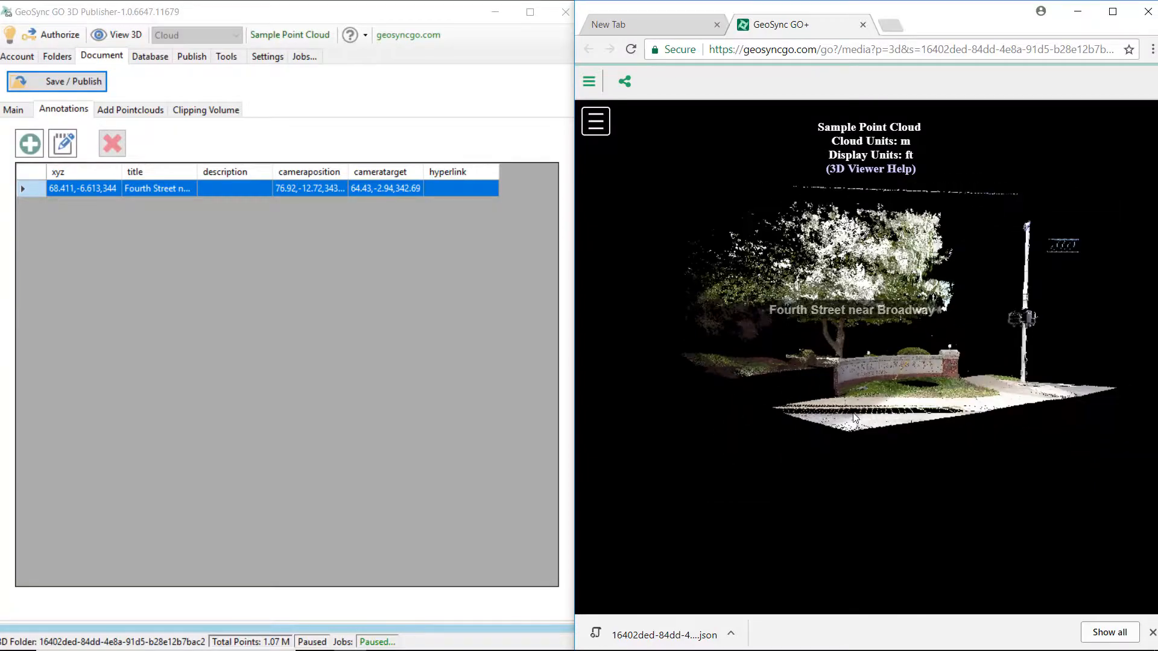
click(862, 310)
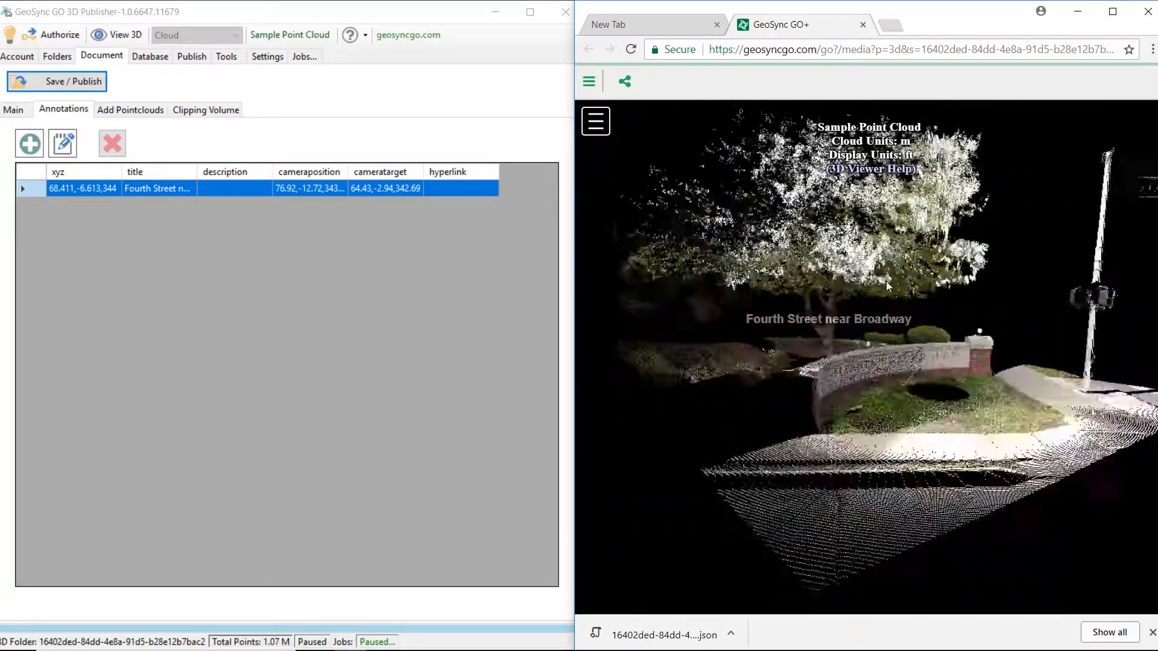
drag(877, 348, 821, 392)
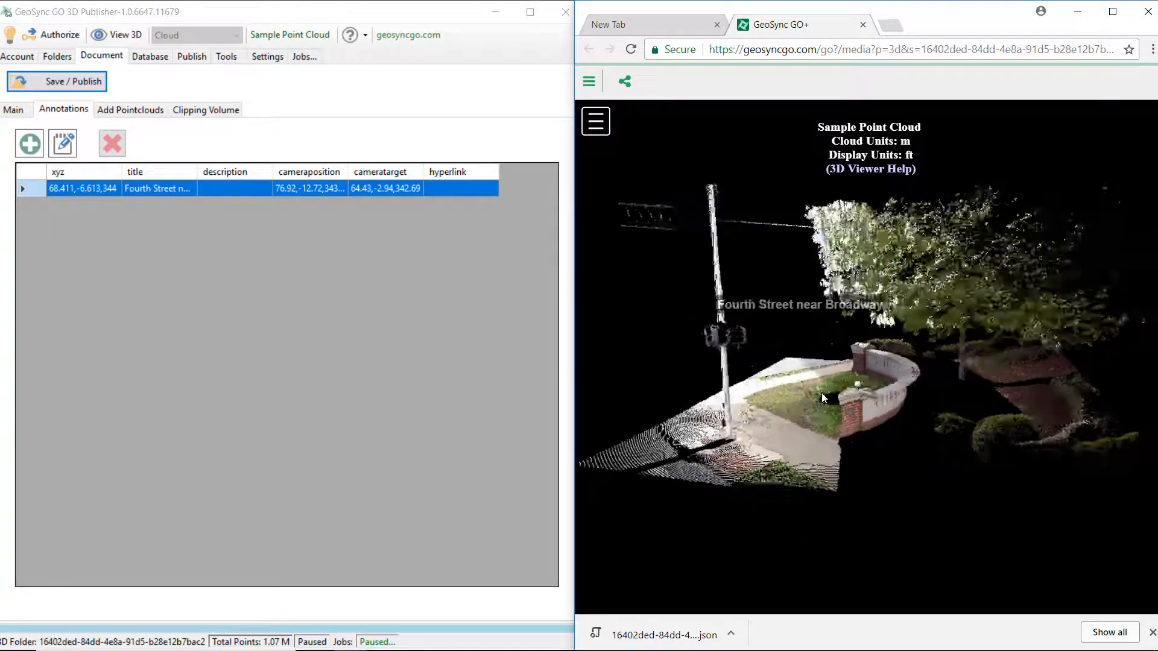
click(859, 312)
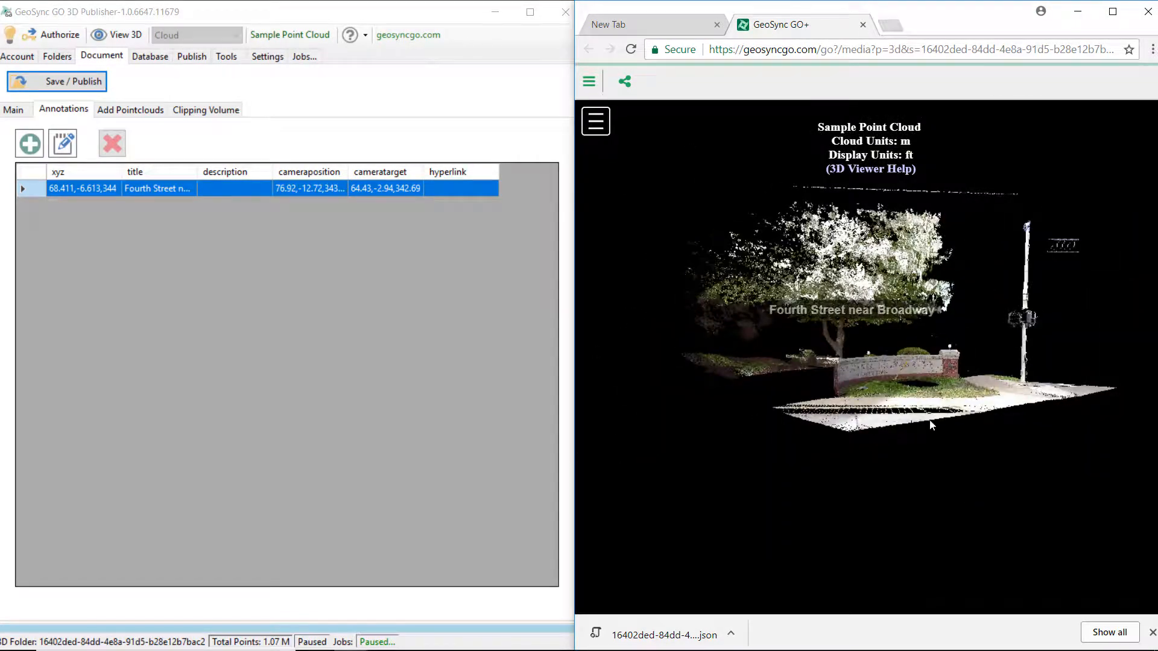
drag(924, 419, 881, 399)
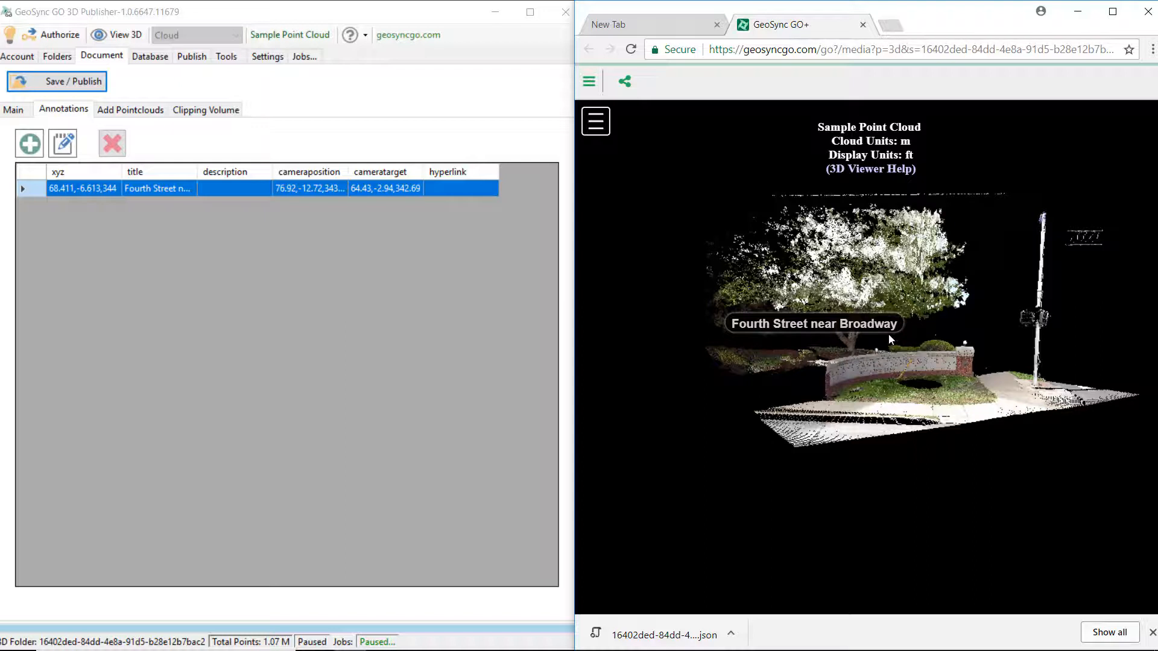
Search Google in a new browser tab for "fourth and broadway in Lexington KY".
click(891, 25)
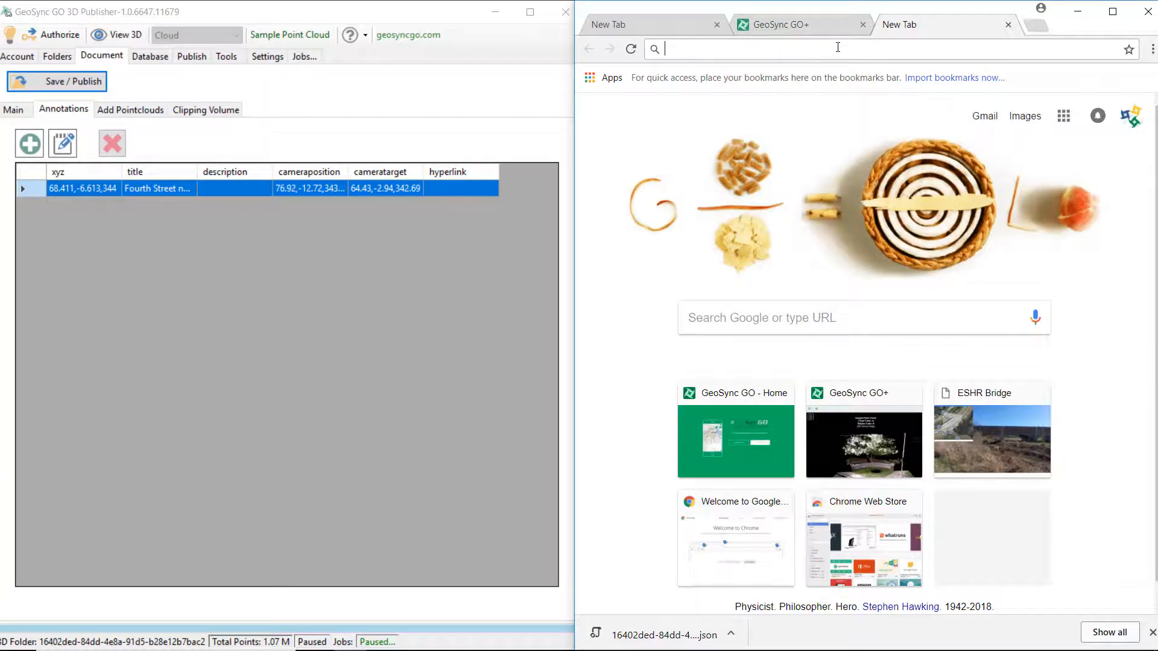
text(four)
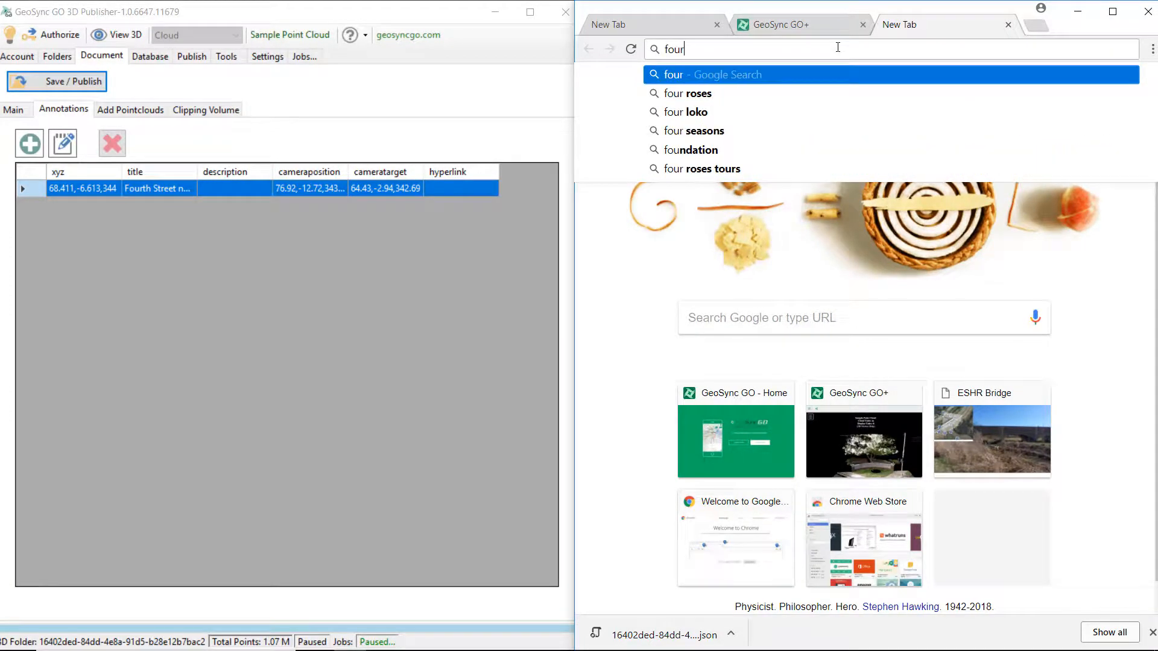
text(th and br)
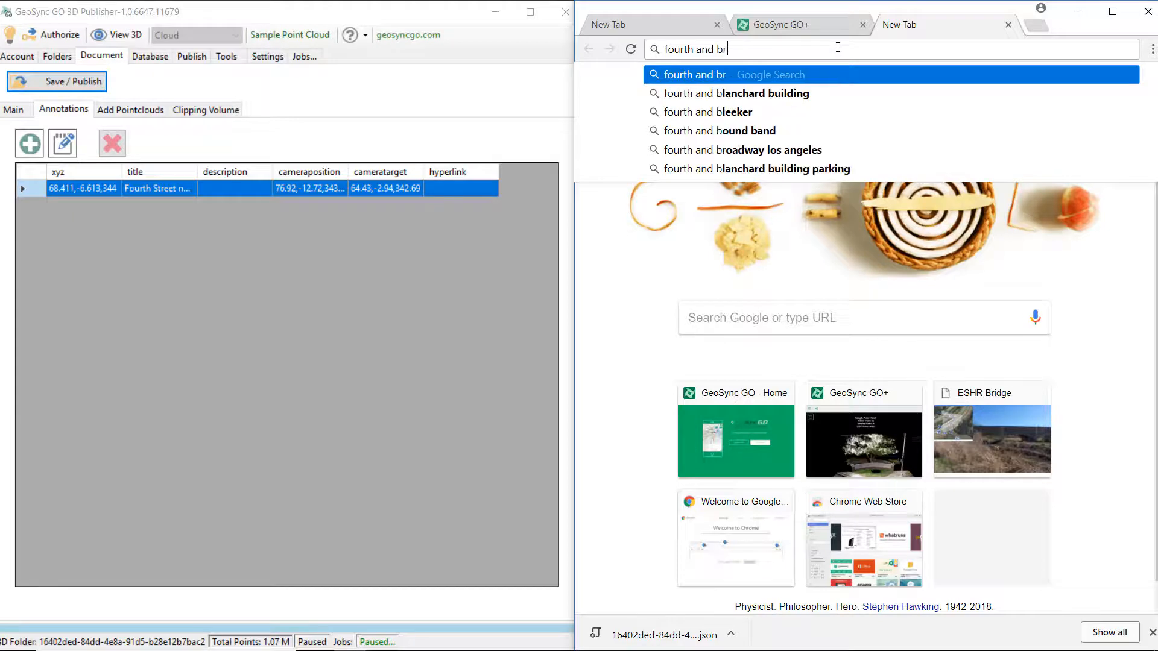
text(oadway)
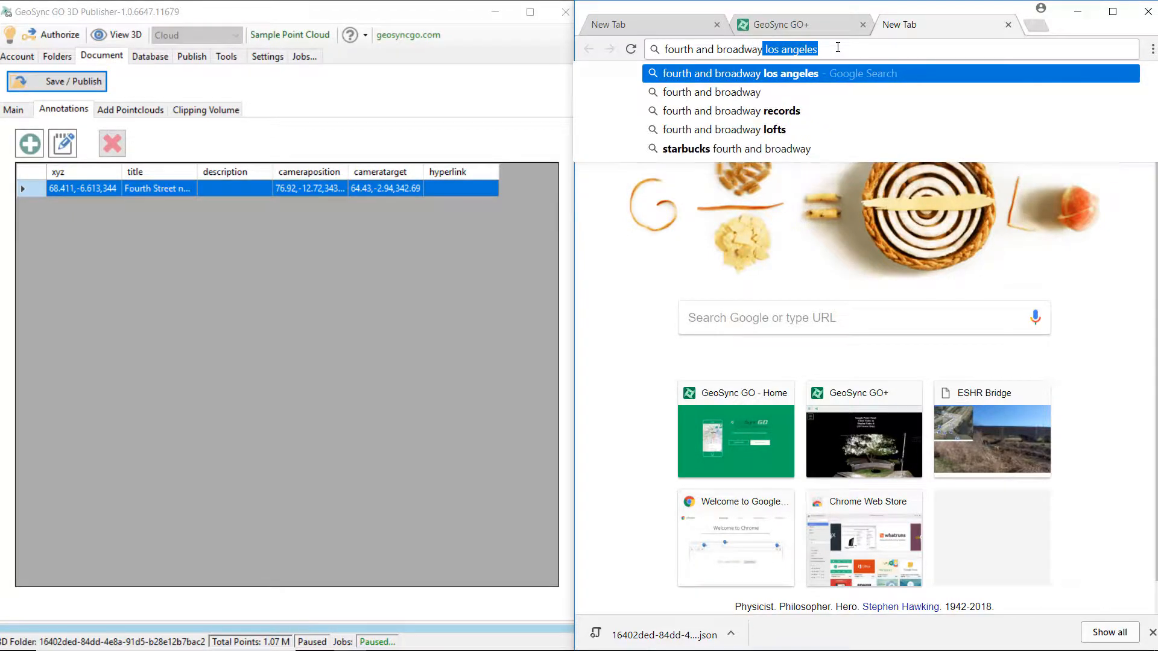
text( in Lexington)
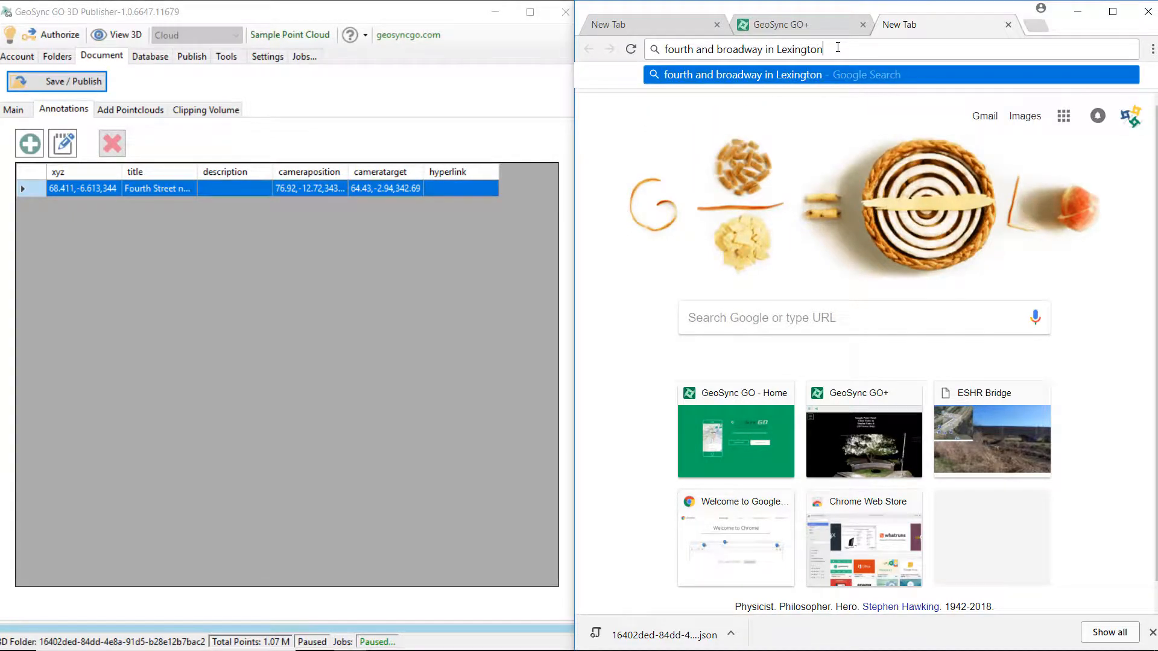
text( KY)
key(Return)
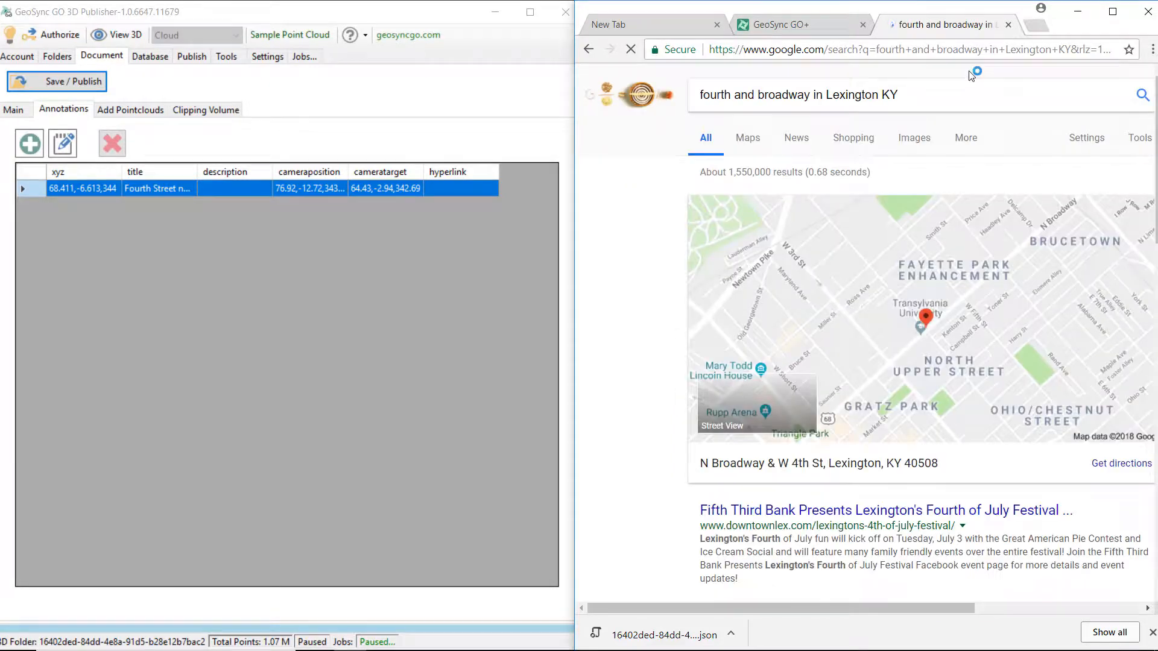
Open Street View for the intersection, turn it to face the Transylvania University sign, and copy the page's URL.
click(746, 411)
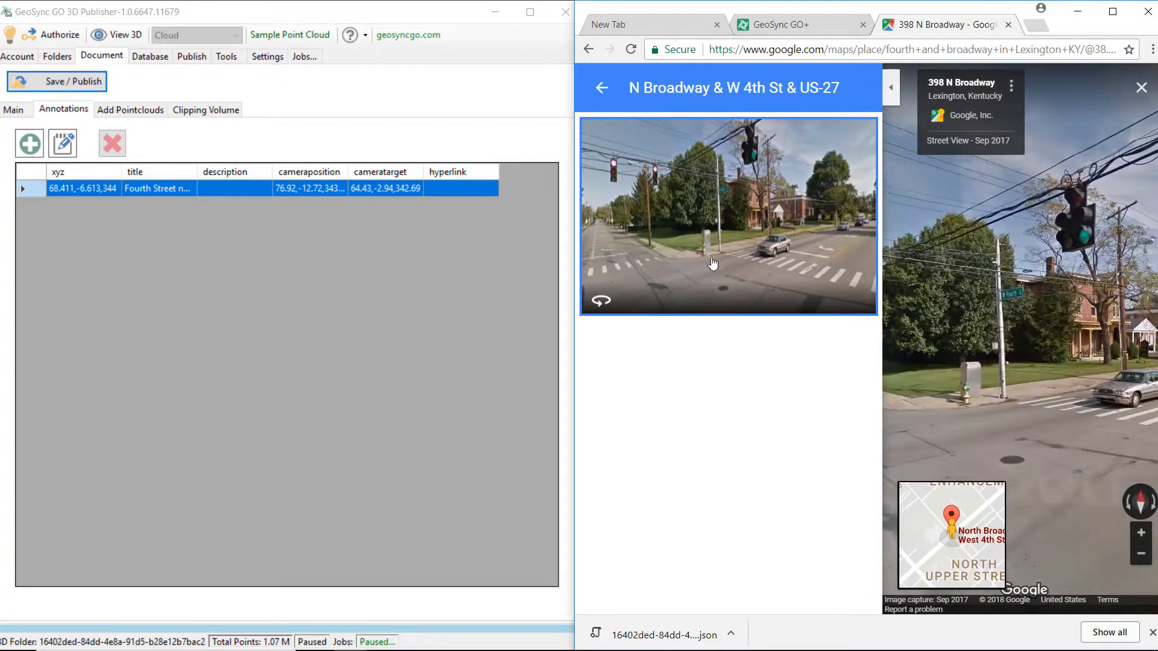
drag(1010, 402, 1116, 353)
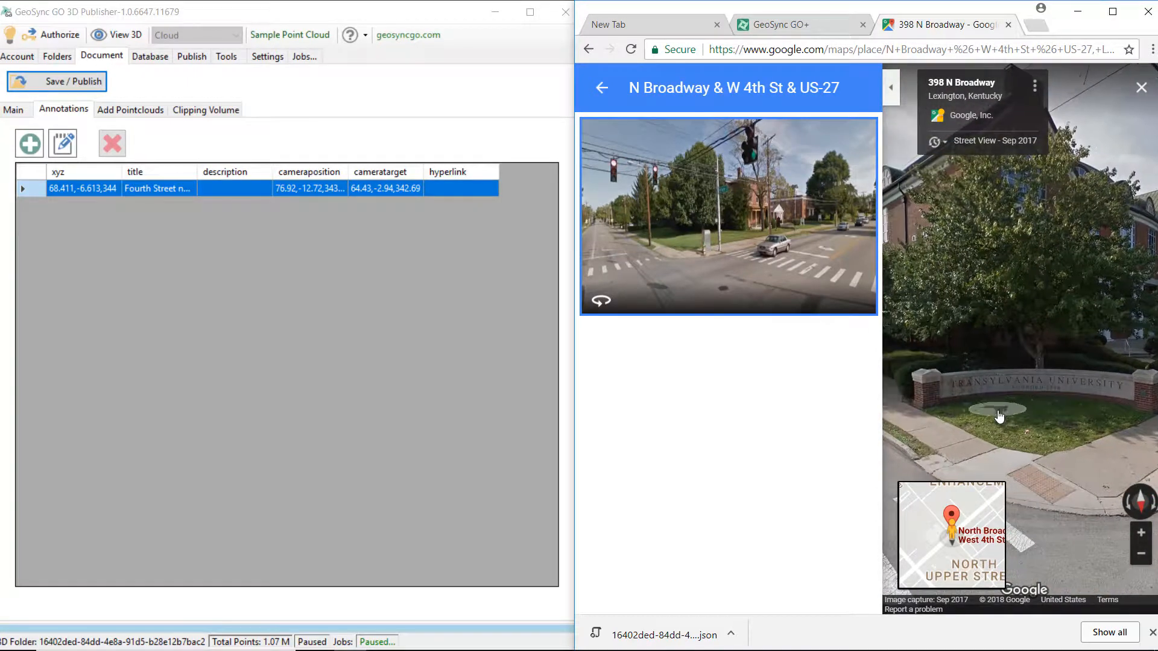
right_click(982, 47)
click(1017, 102)
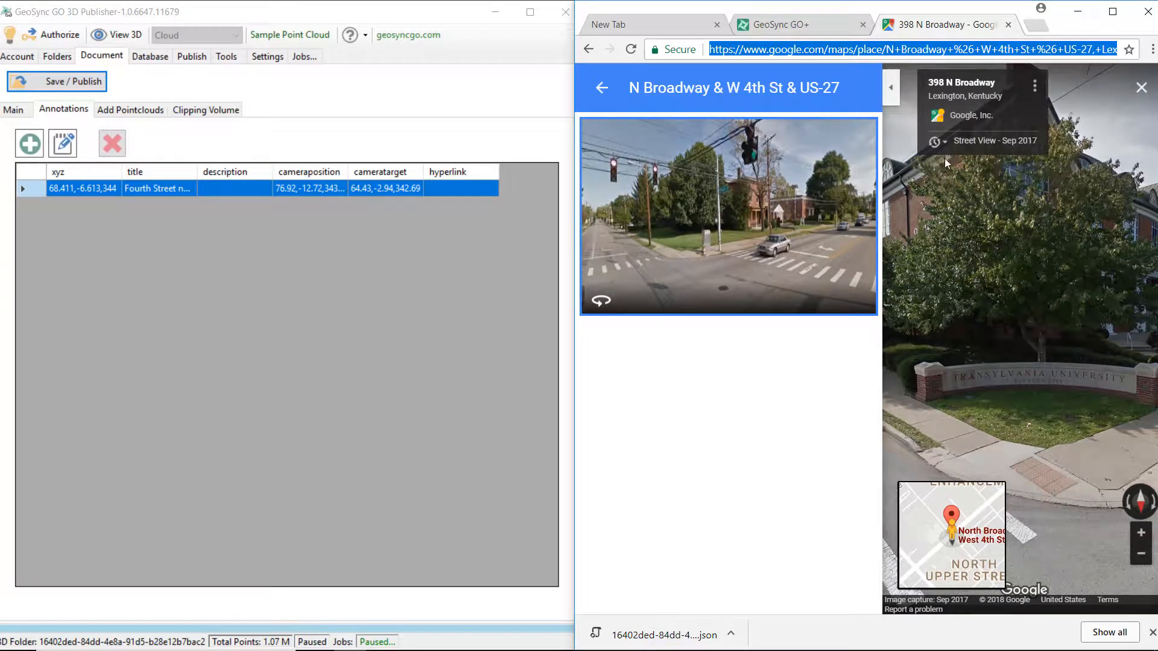
Back in GeoSync GO 3D Publisher, paste the copied Street View URL as the Fourth Street near Broadway annotation's hyperlink.
click(188, 277)
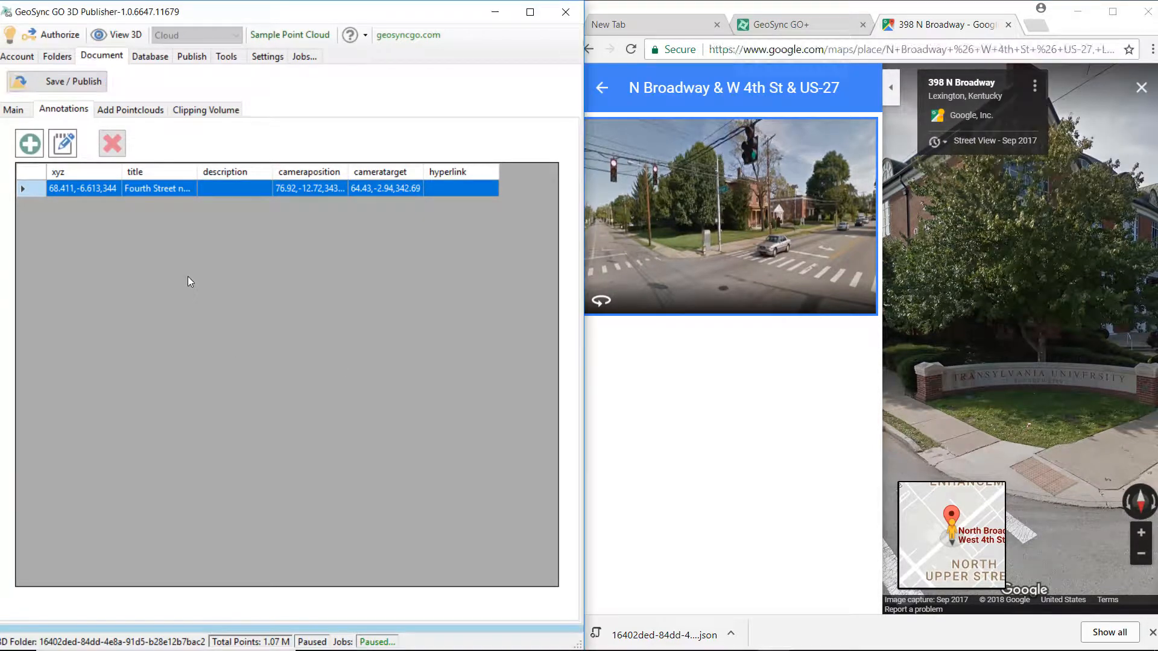
click(63, 145)
click(104, 429)
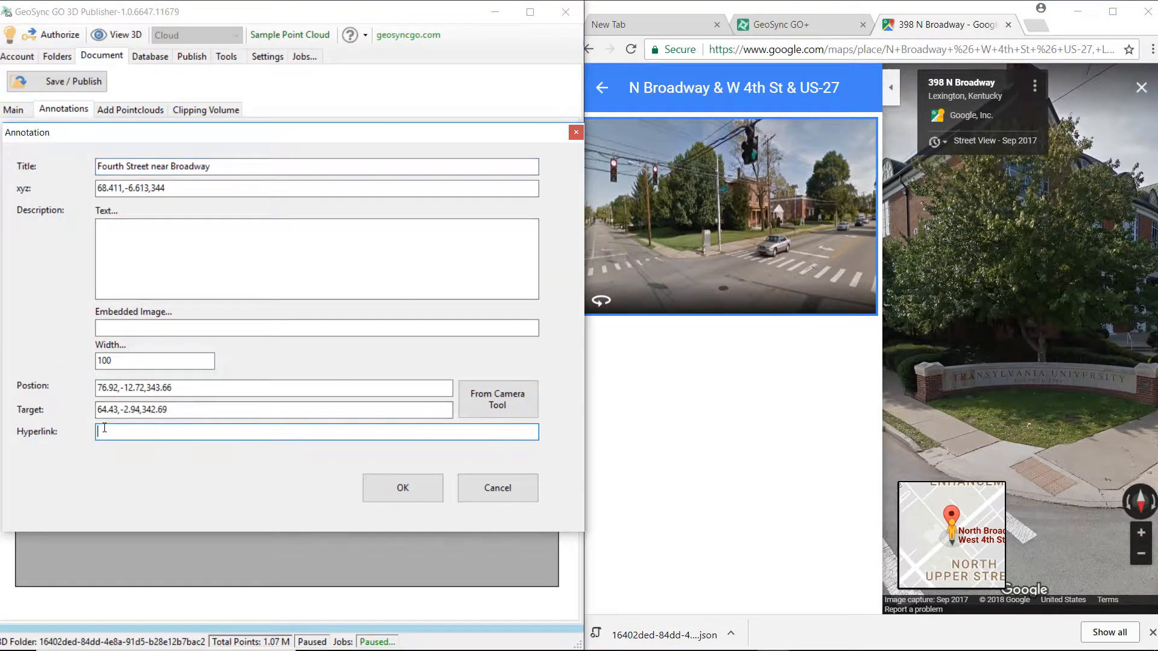
right_click(104, 429)
click(191, 491)
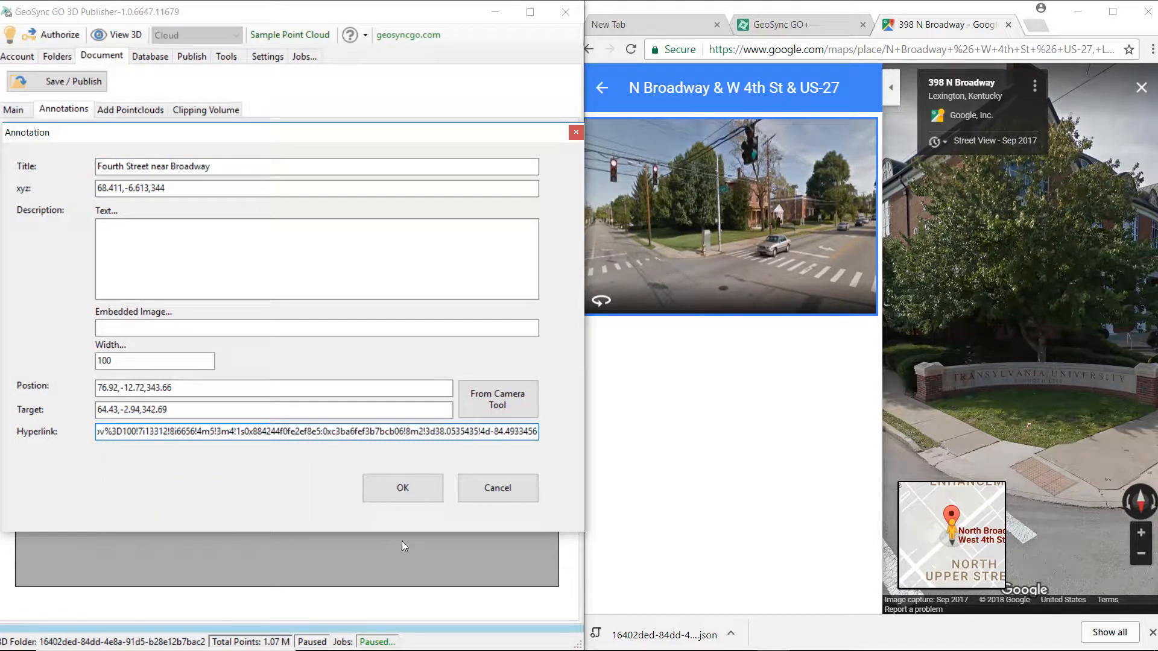
click(389, 493)
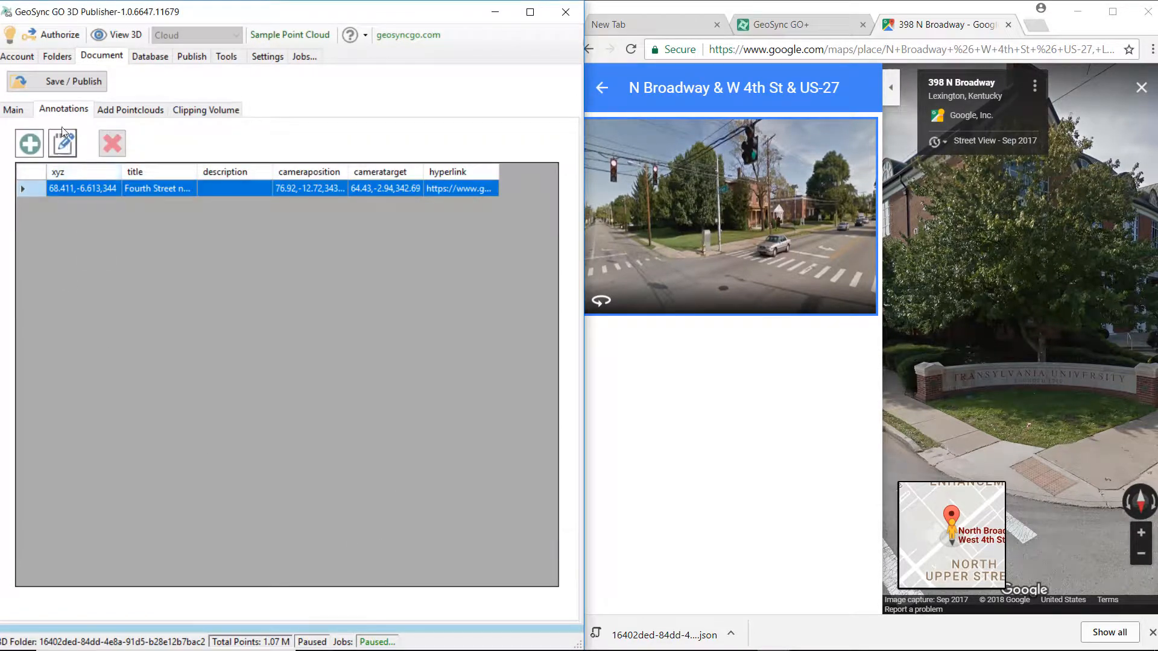
Publish the linked annotation, then test its saved camera view and hyperlink in the reloaded browser viewer.
click(784, 25)
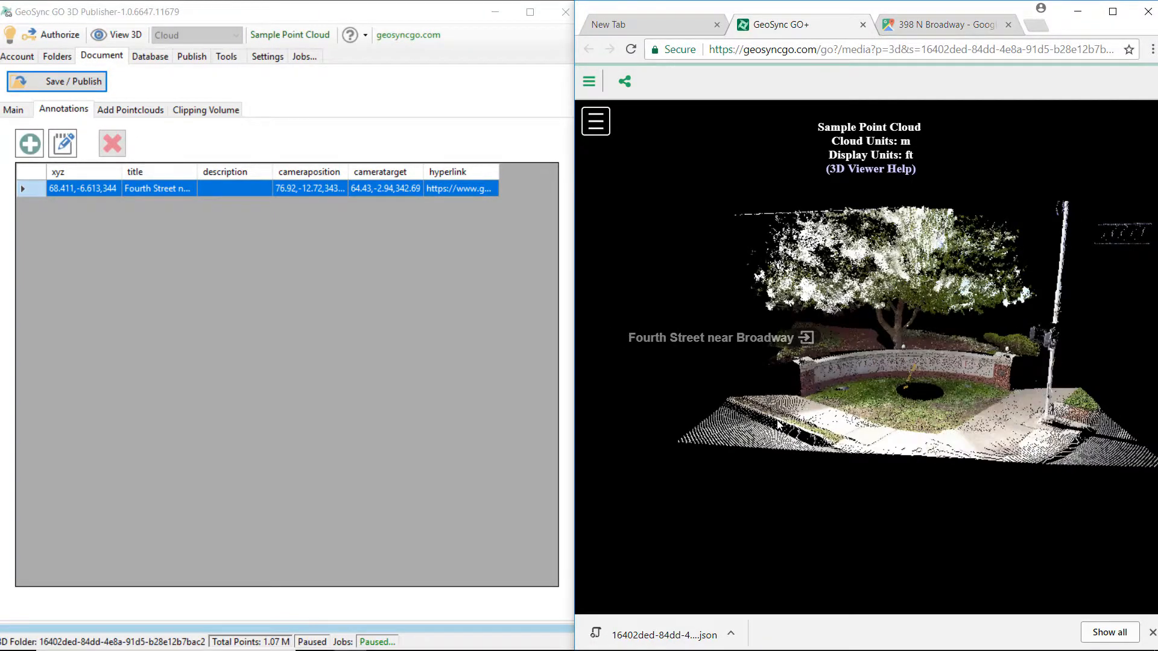
click(731, 338)
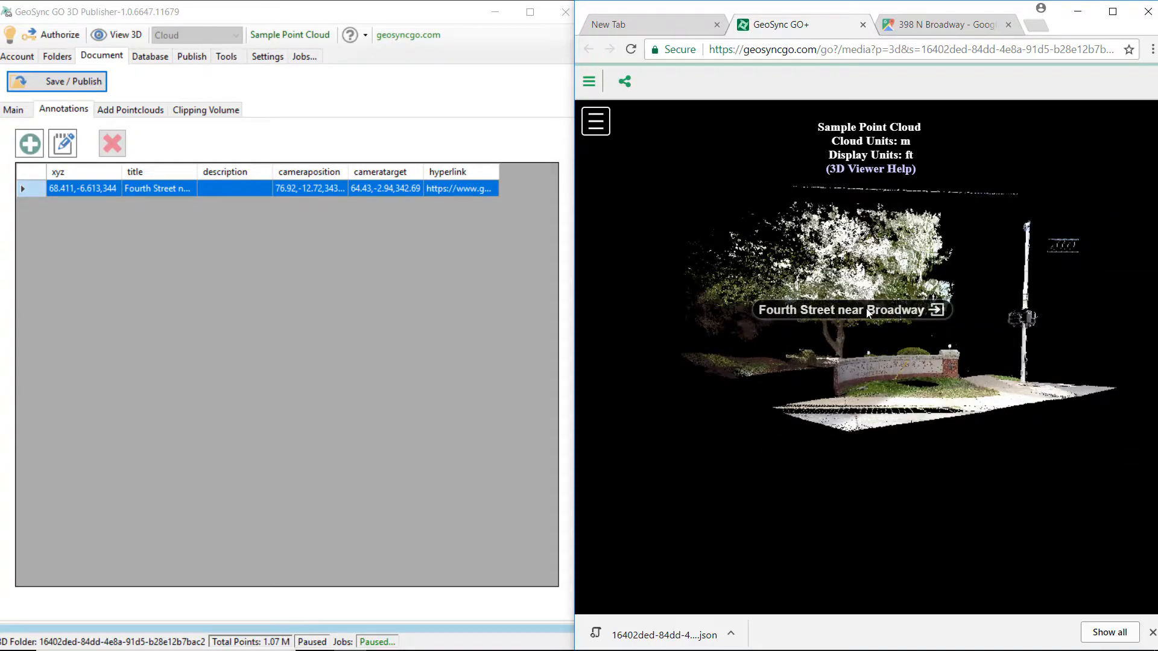
click(939, 312)
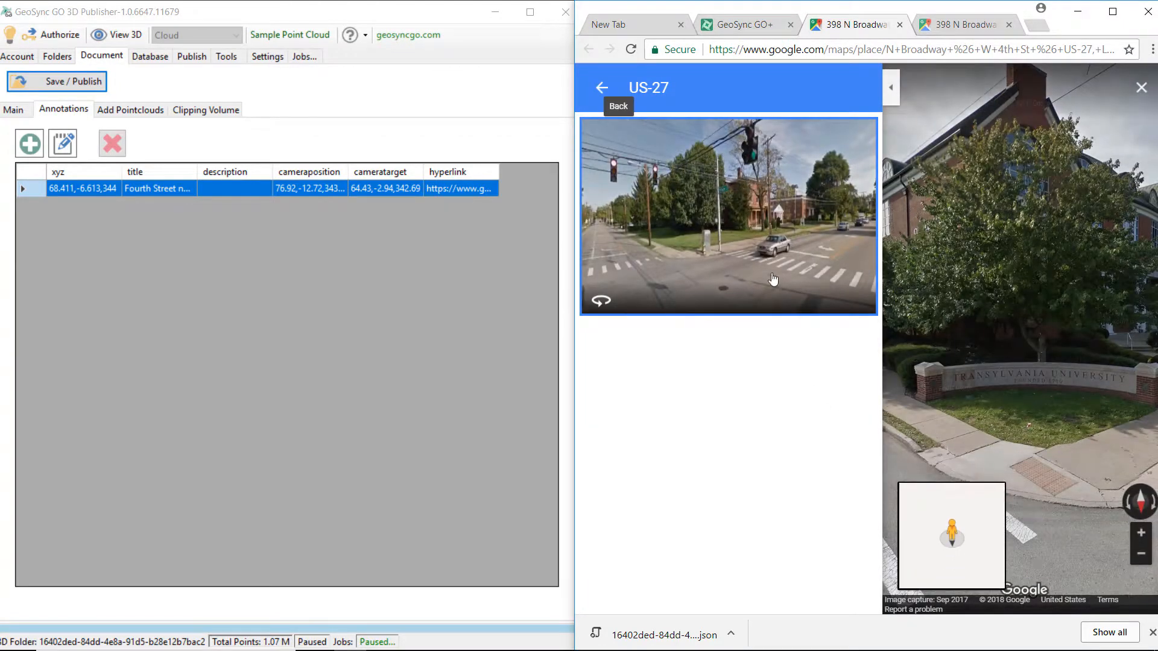
Look around the linked Street View scene, from the W Fourth street sign to the Transylvania University wall.
click(833, 280)
drag(892, 317, 1083, 333)
drag(984, 335, 1109, 340)
drag(917, 341, 1061, 361)
drag(961, 336, 1086, 345)
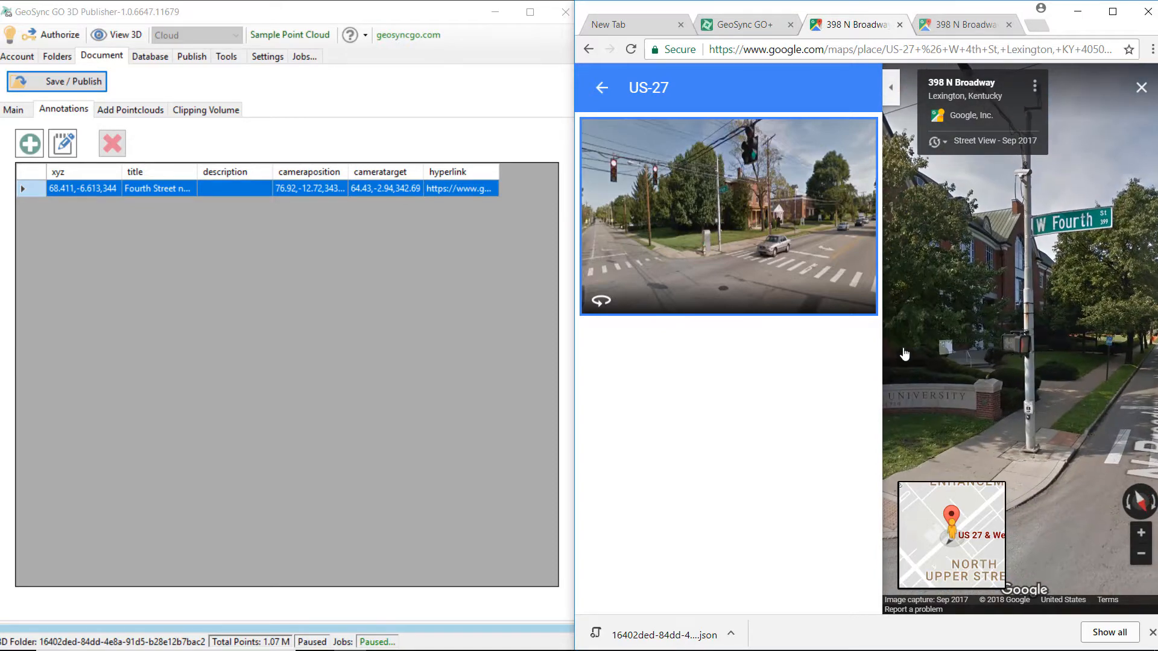
drag(902, 354, 1020, 378)
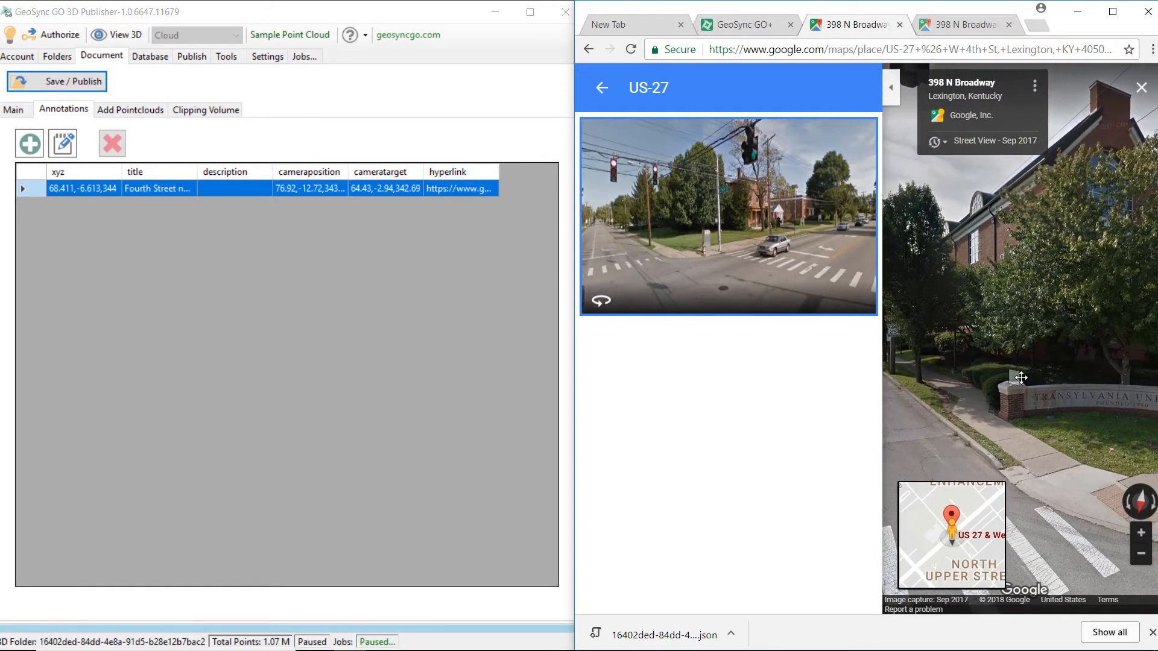